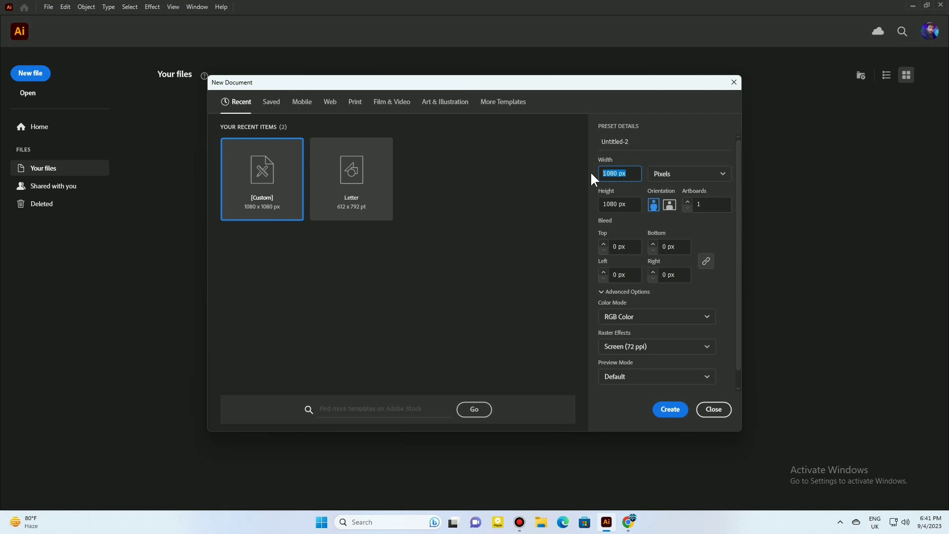
Create a new document 1280 px wide and 720 px high.
{"action": "type", "text": "1"}
{"action": "type", "text": "080"}
{"action": "type", "text": "1280"}
{"action": "left_click", "coordinate": [626, 203]}
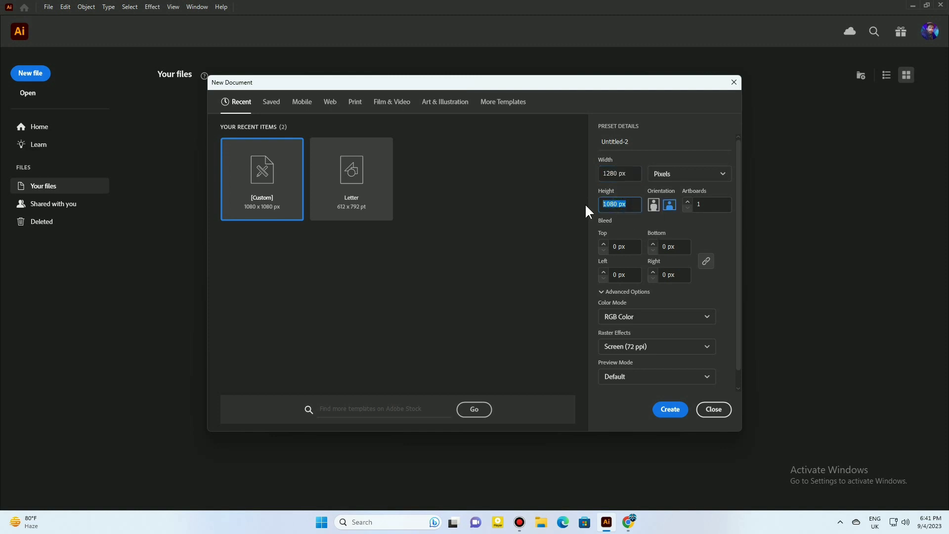
{"action": "type", "text": "720"}
{"action": "left_click", "coordinate": [670, 412]}
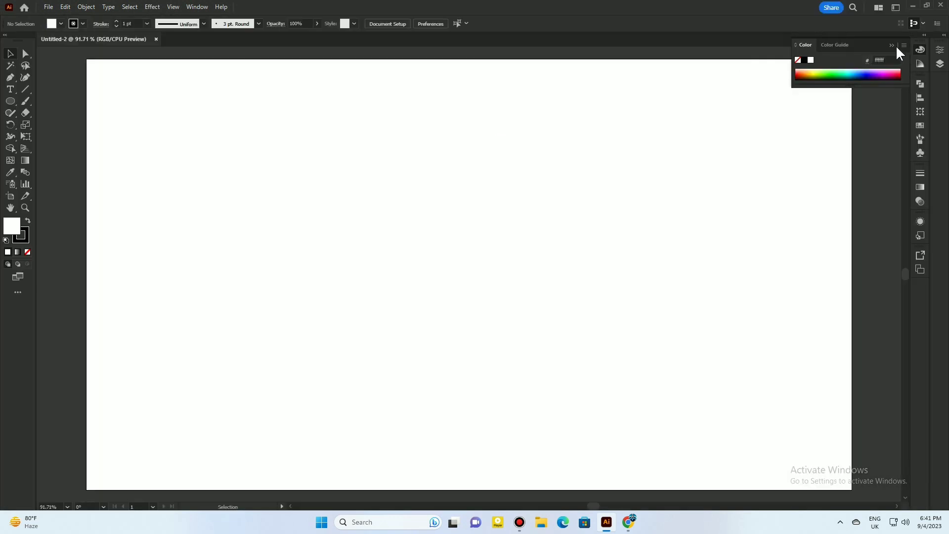
Draw a rectangle about 1280 by 719 px covering the artboard.
{"action": "left_click", "coordinate": [893, 45]}
{"action": "left_click", "coordinate": [11, 102]}
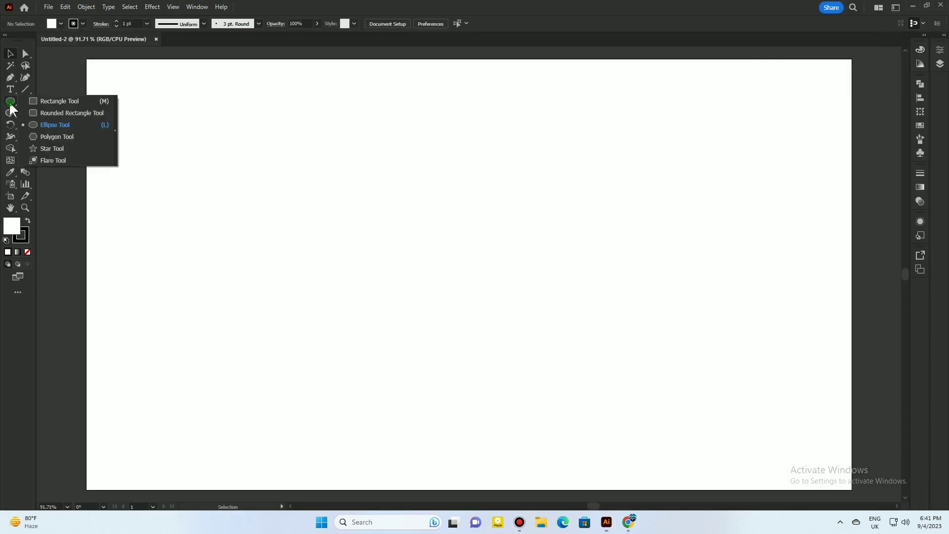
{"action": "left_click", "coordinate": [43, 99]}
{"action": "mouse_move", "coordinate": [86, 58]}
{"action": "left_mouse_down"}
{"action": "mouse_move", "coordinate": [209, 203]}
{"action": "mouse_move", "coordinate": [549, 381]}
{"action": "mouse_move", "coordinate": [687, 422]}
{"action": "mouse_move", "coordinate": [876, 504]}
{"action": "mouse_move", "coordinate": [851, 465]}
{"action": "left_mouse_up"}
Remove the background rectangle's stroke and fill it with light grey c1c1c1.
{"action": "left_click", "coordinate": [21, 232]}
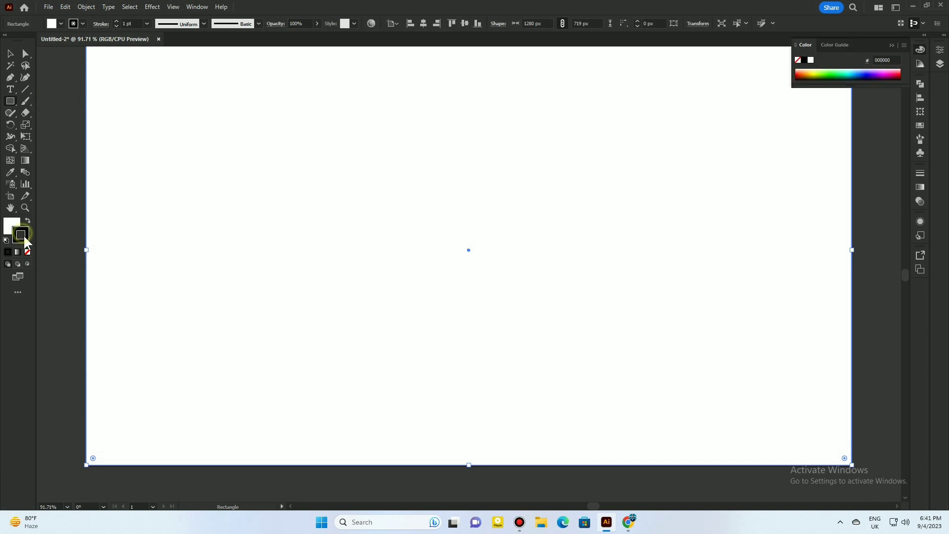
{"action": "left_click", "coordinate": [27, 250]}
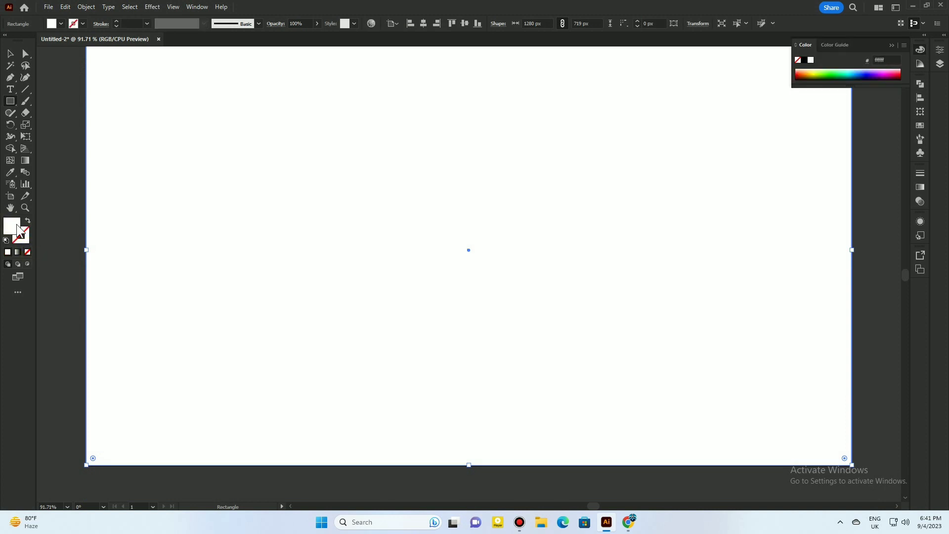
{"action": "double_click", "coordinate": [14, 226]}
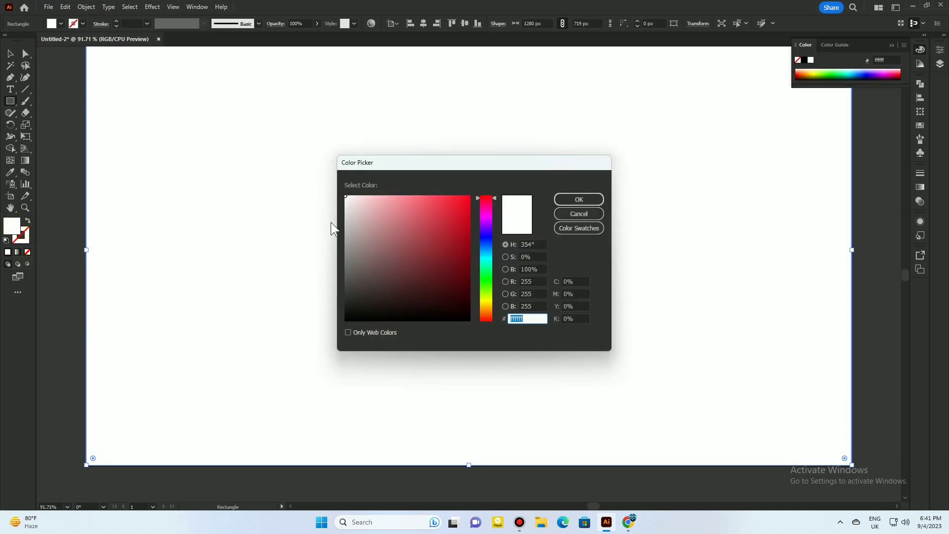
{"action": "left_click", "coordinate": [345, 226]}
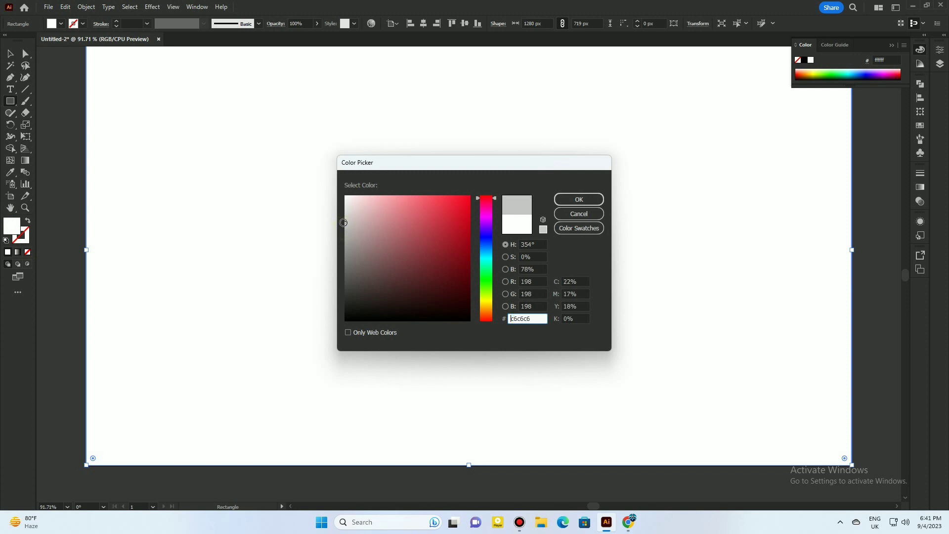
{"action": "left_click", "coordinate": [579, 199]}
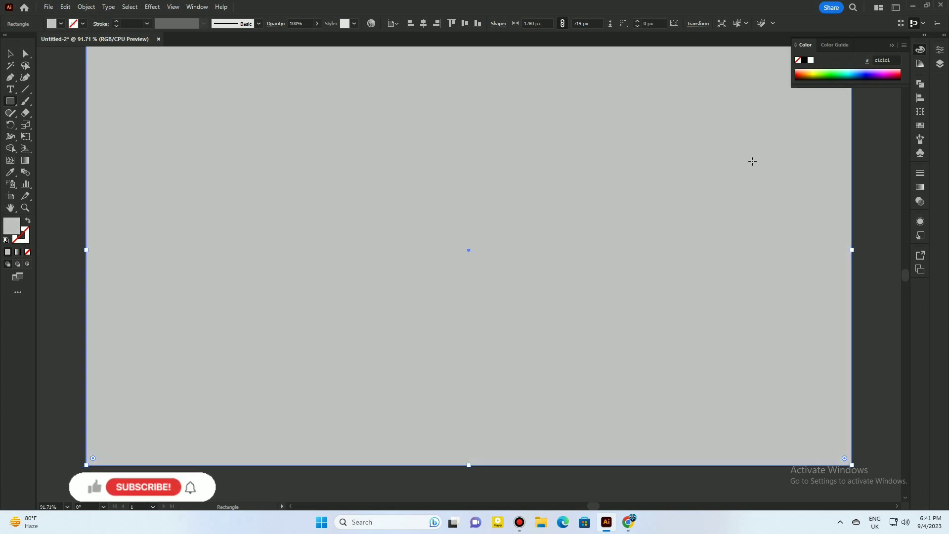
Expand Layer 1, lock the grey background rectangle, and fit the artboard in the view.
{"action": "left_click", "coordinate": [940, 50]}
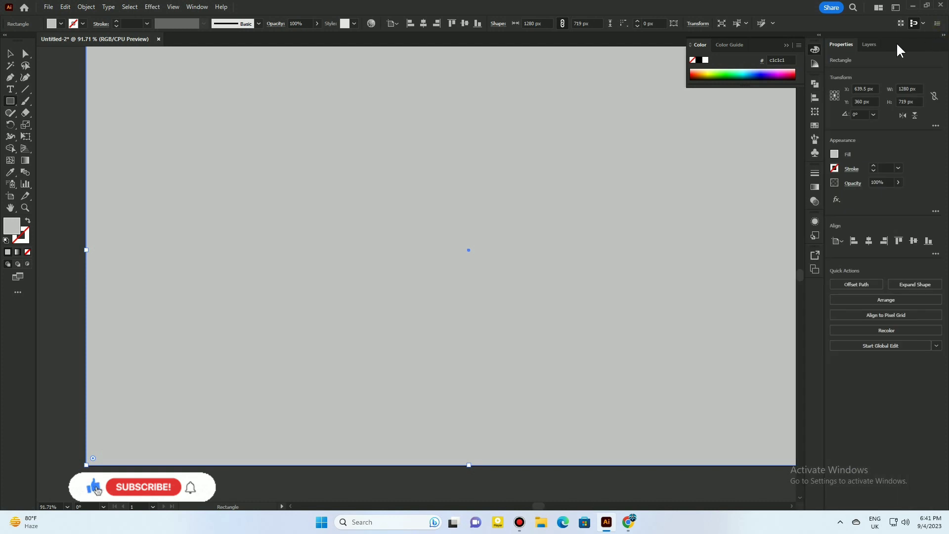
{"action": "left_click", "coordinate": [868, 45]}
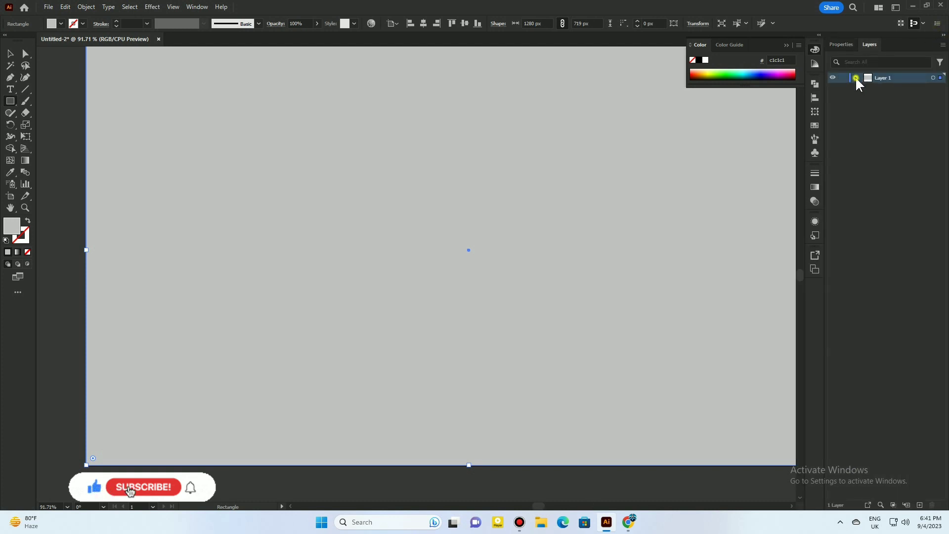
{"action": "left_click", "coordinate": [856, 78]}
{"action": "key", "text": "ctrl+shift+a"}
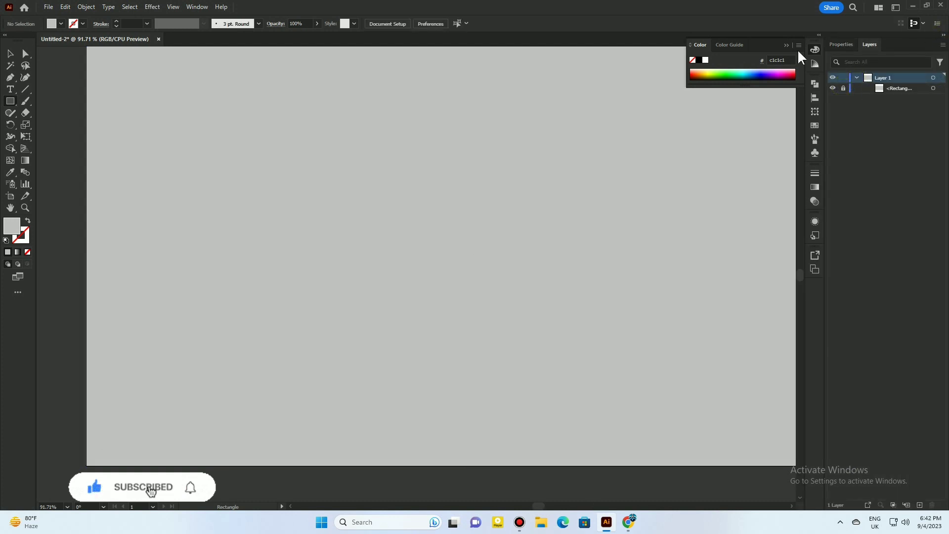
{"action": "left_click", "coordinate": [788, 45]}
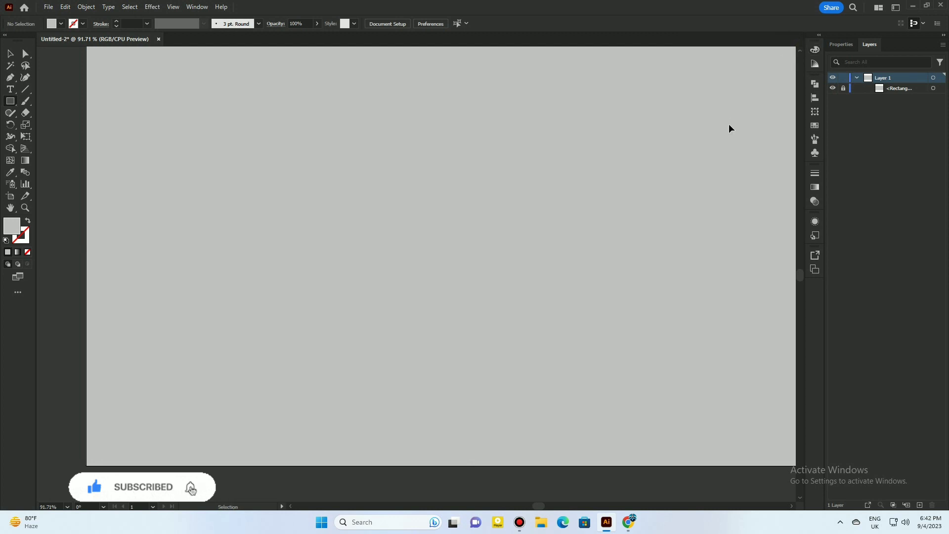
{"action": "key", "text": "ctrl+0"}
Draw a circle about 65 px wide near the artboard's upper-left corner as a colour swatch.
{"action": "left_click", "coordinate": [11, 53]}
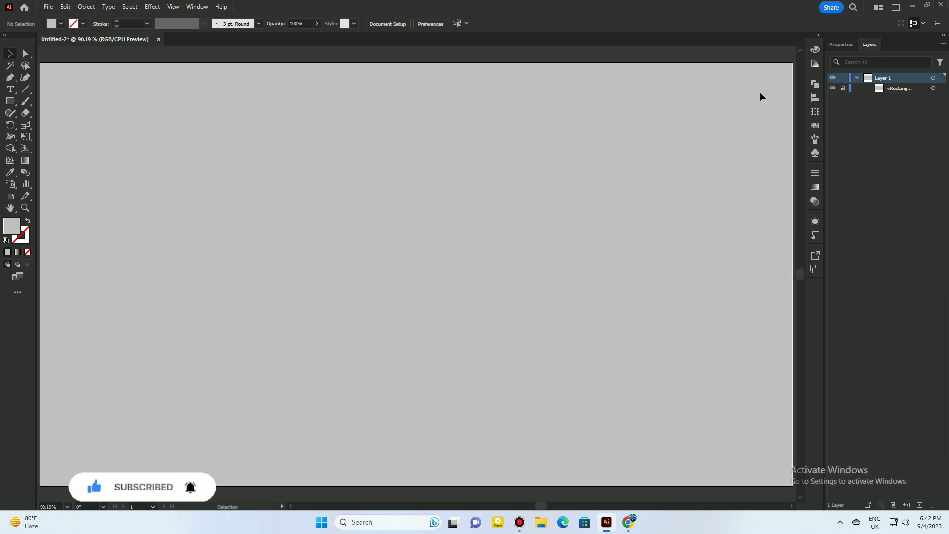
{"action": "left_click", "coordinate": [10, 102]}
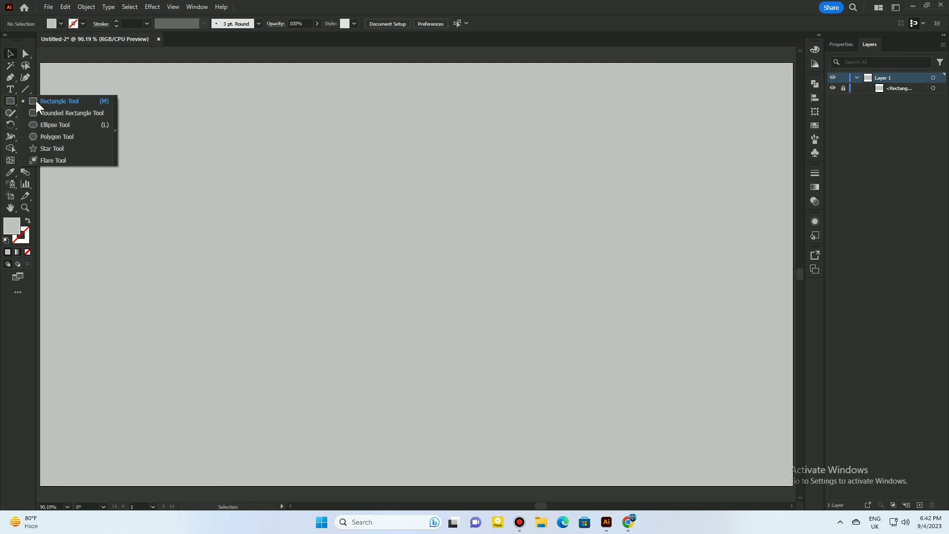
{"action": "left_click", "coordinate": [51, 122]}
{"action": "left_click_drag", "start_coordinate": [65, 86], "coordinate": [104, 123]}
{"action": "left_click", "coordinate": [10, 55]}
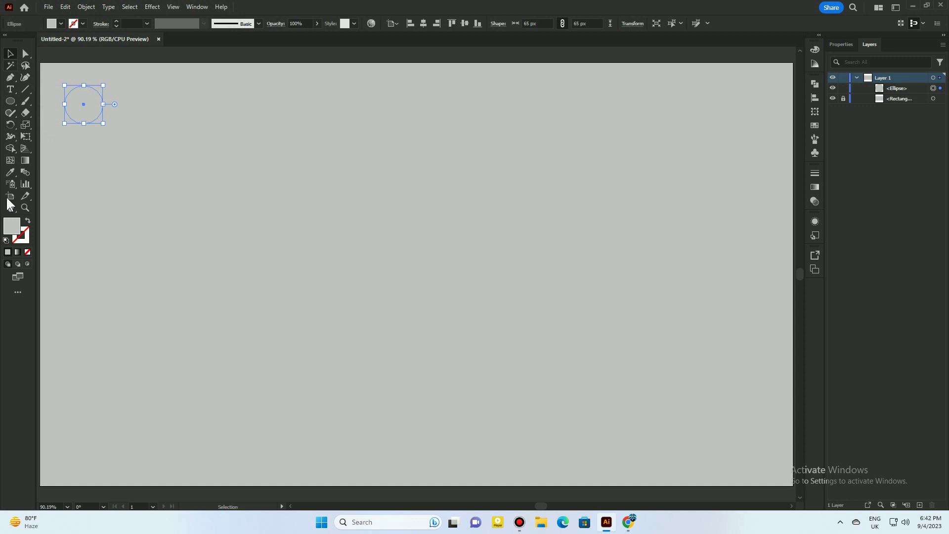
Fill the small circle with red e02222.
{"action": "double_click", "coordinate": [12, 226]}
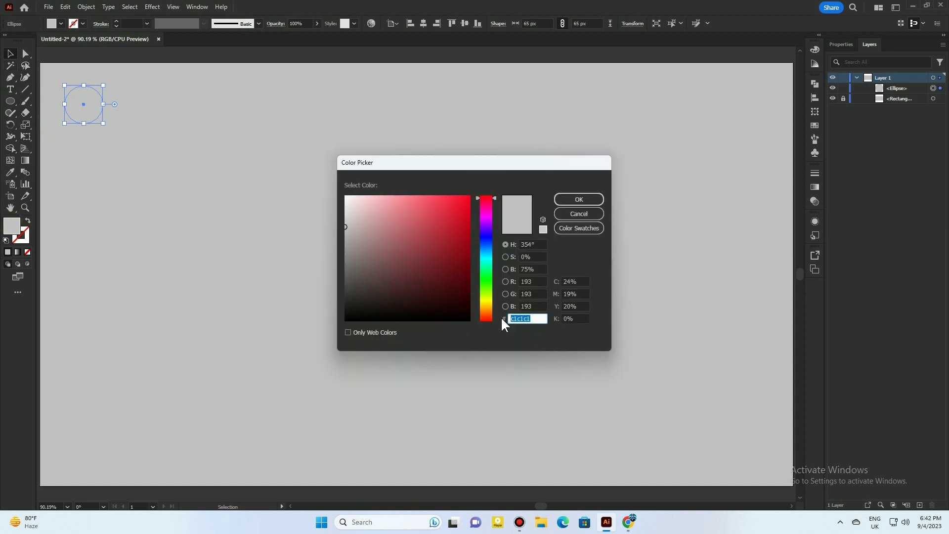
{"action": "type", "text": "e02222"}
{"action": "left_click", "coordinate": [579, 198]}
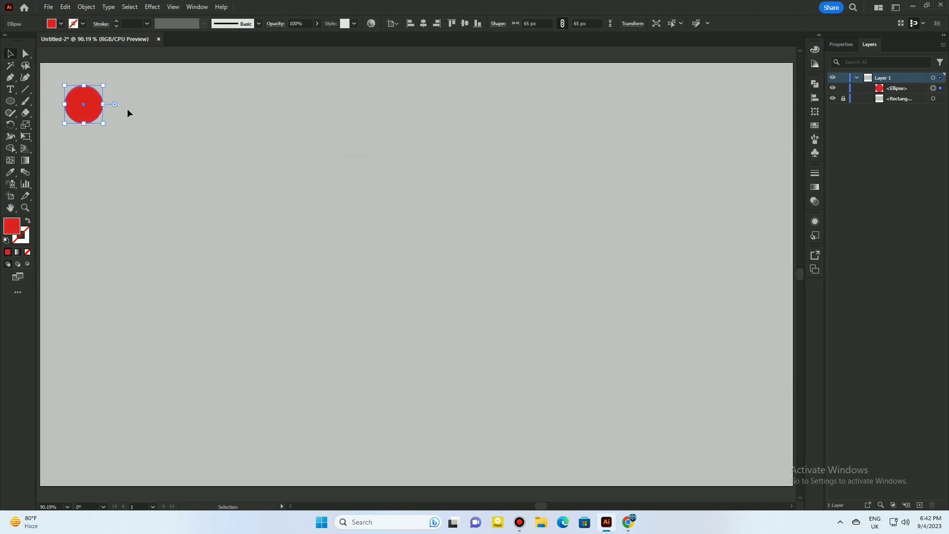
Duplicate the red circle just to its right and fill the copy with dark red b70b18.
{"action": "left_click_drag", "start_coordinate": [124, 105], "coordinate": [126, 104]}
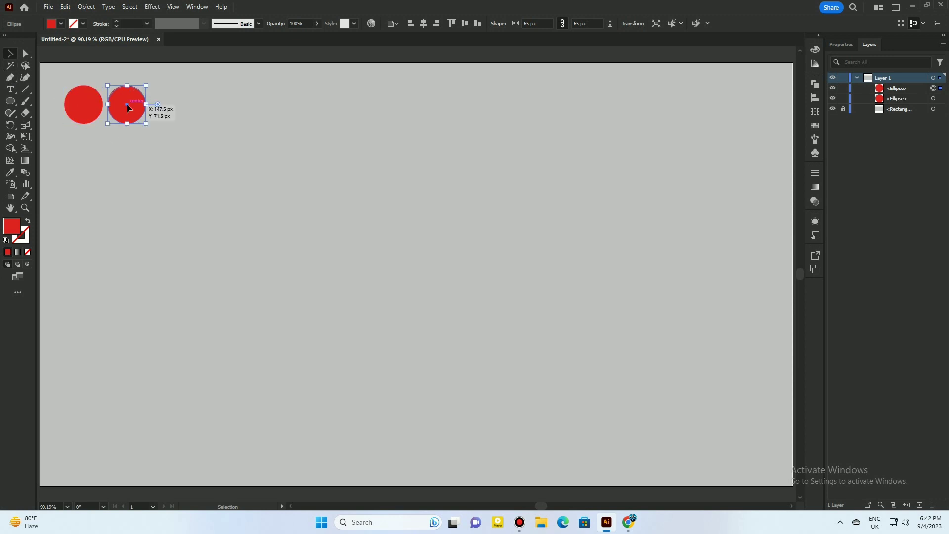
{"action": "double_click", "coordinate": [12, 226]}
{"action": "left_click_drag", "start_coordinate": [541, 317], "coordinate": [511, 318]}
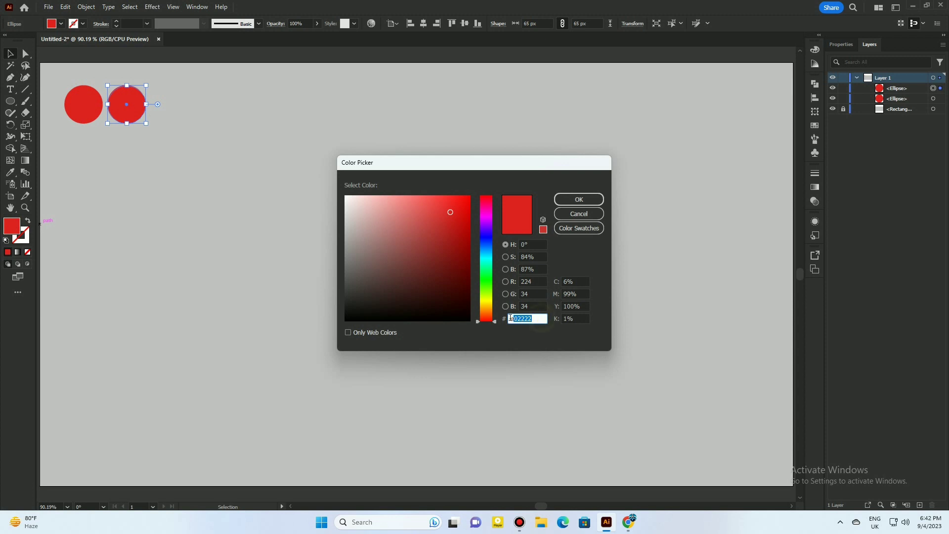
{"action": "key", "text": "BackSpace"}
{"action": "left_click", "coordinate": [576, 200]}
{"action": "left_click", "coordinate": [231, 115]}
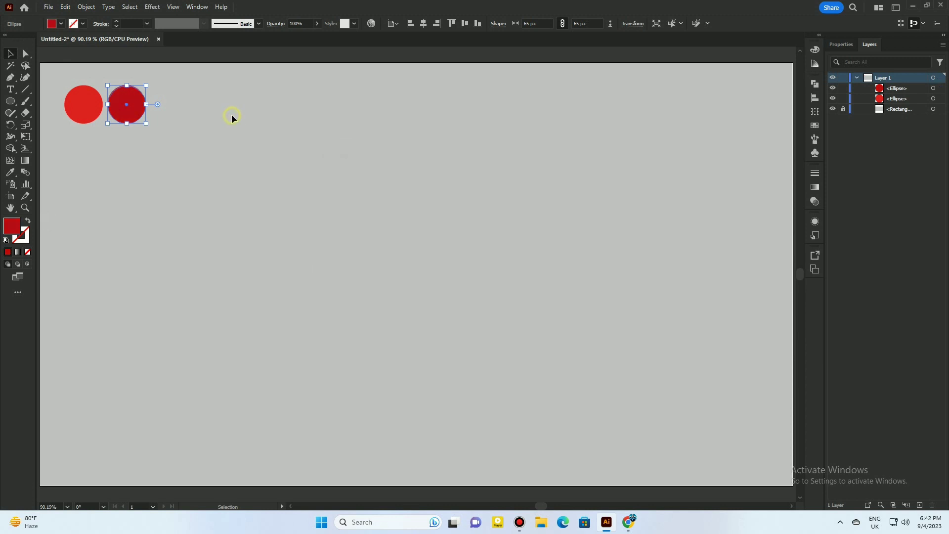
Draw a circle about 332 px wide with no fill and a black 000000 stroke near the middle of the artboard.
{"action": "left_click_drag", "start_coordinate": [11, 101], "coordinate": [55, 128]}
{"action": "left_click", "coordinate": [27, 221]}
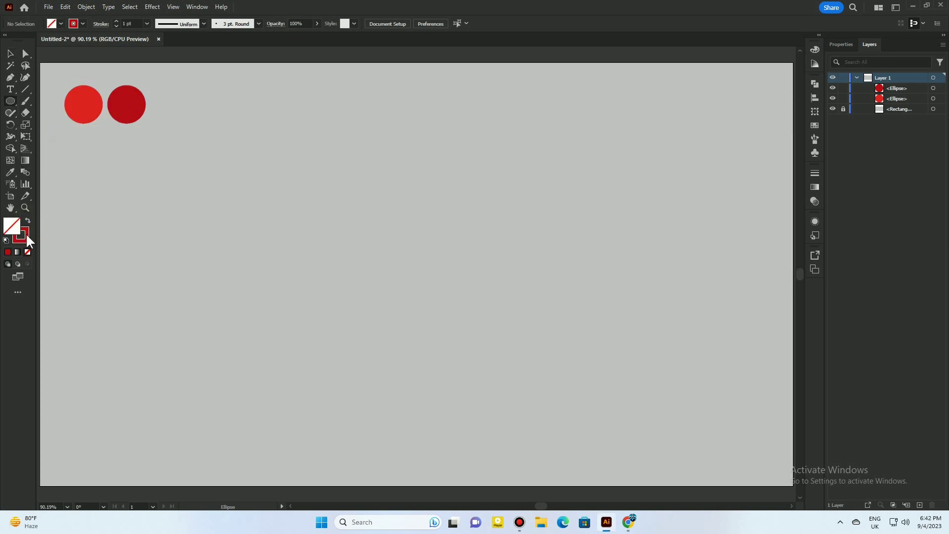
{"action": "double_click", "coordinate": [22, 236]}
{"action": "left_click_drag", "start_coordinate": [418, 260], "coordinate": [345, 321]}
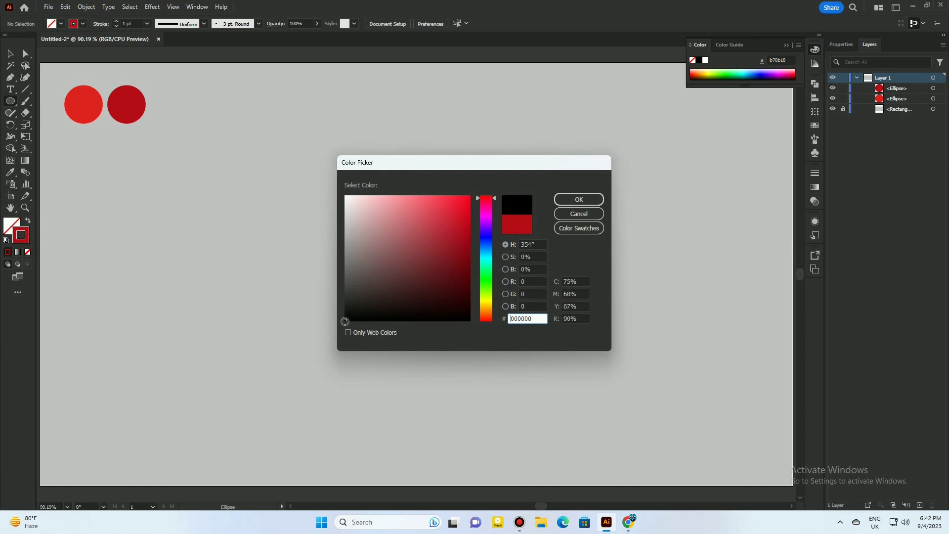
{"action": "left_click", "coordinate": [568, 200]}
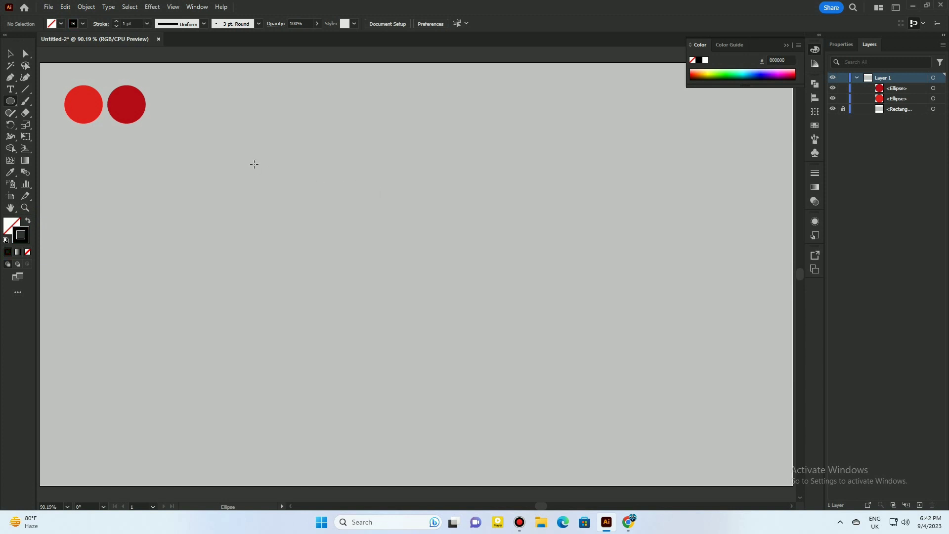
{"action": "left_click_drag", "start_coordinate": [254, 164], "coordinate": [449, 360]}
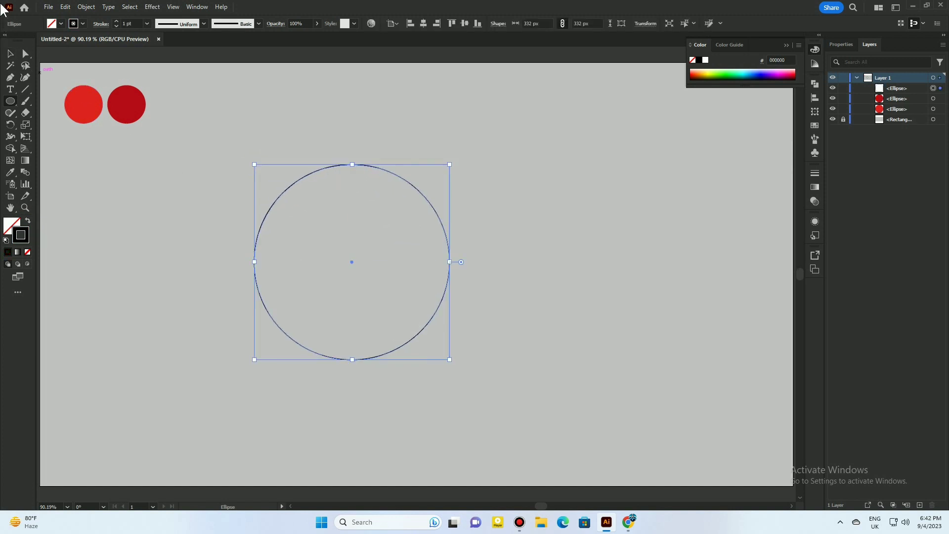
Duplicate the outlined circle twice, with one copy overlapping beside it and the other overlapping both from below.
{"action": "left_click", "coordinate": [11, 53]}
{"action": "left_click_drag", "start_coordinate": [407, 181], "coordinate": [435, 258]}
{"action": "key", "text": "alt+shift"}
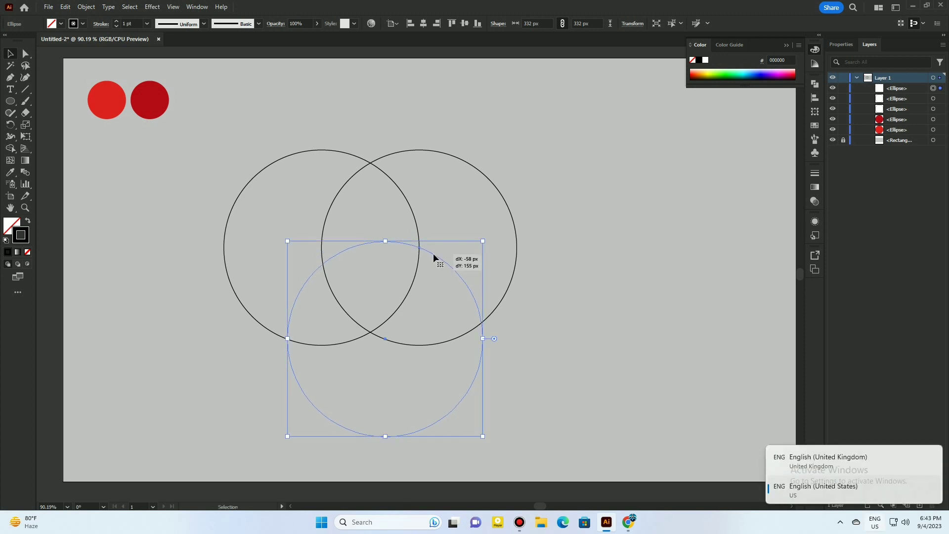
Group the two upper circles and align the lower circle with the group by horizontal centres.
{"action": "left_click_drag", "start_coordinate": [309, 108], "coordinate": [412, 190]}
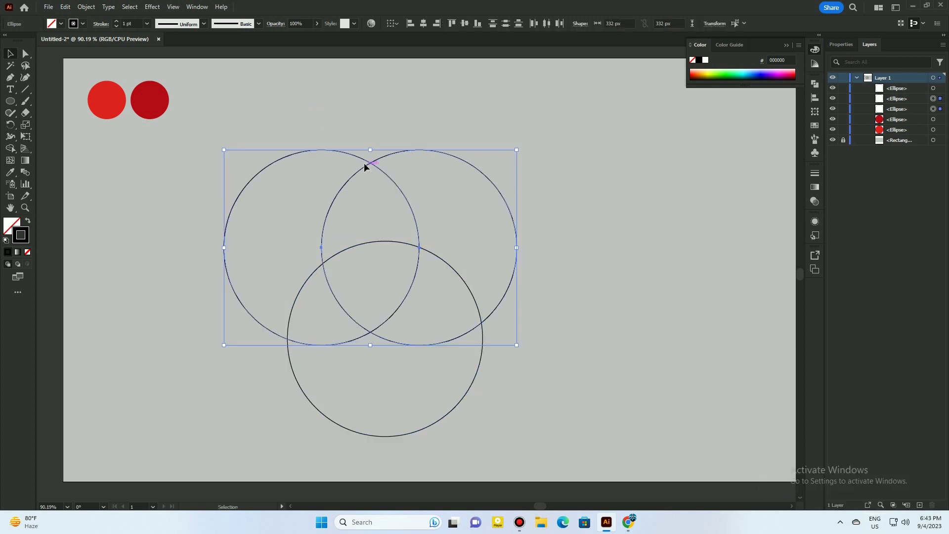
{"action": "right_click", "coordinate": [364, 162]}
{"action": "left_click", "coordinate": [390, 289]}
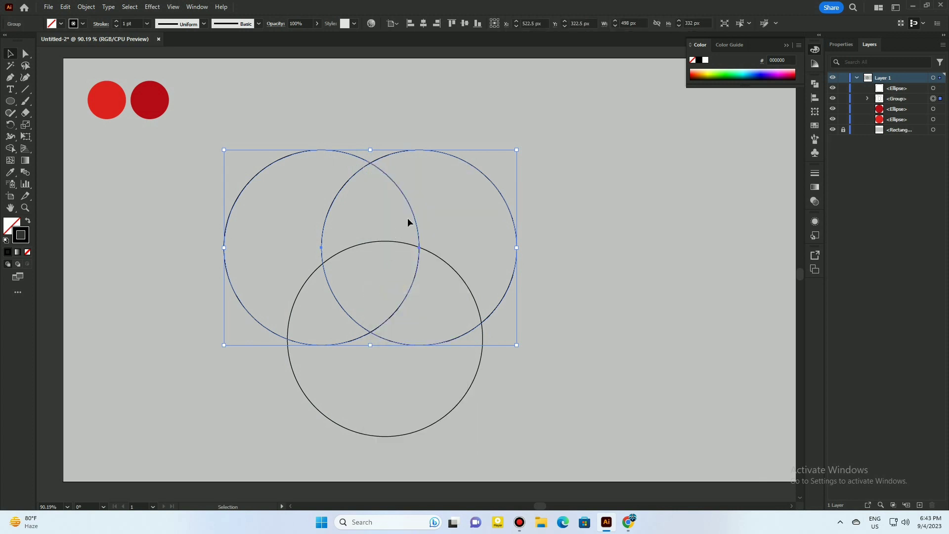
{"action": "left_click", "coordinate": [403, 244], "text": "shift"}
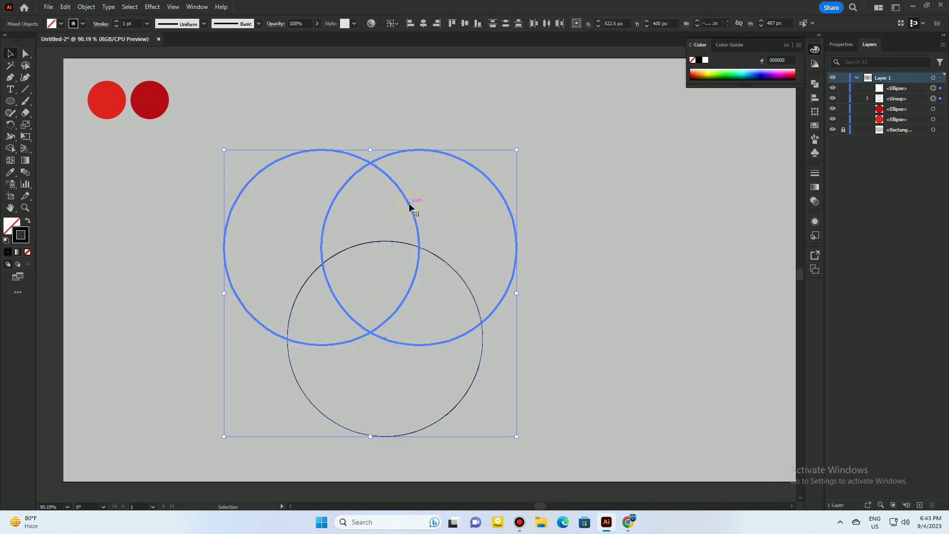
{"action": "left_click", "coordinate": [424, 23]}
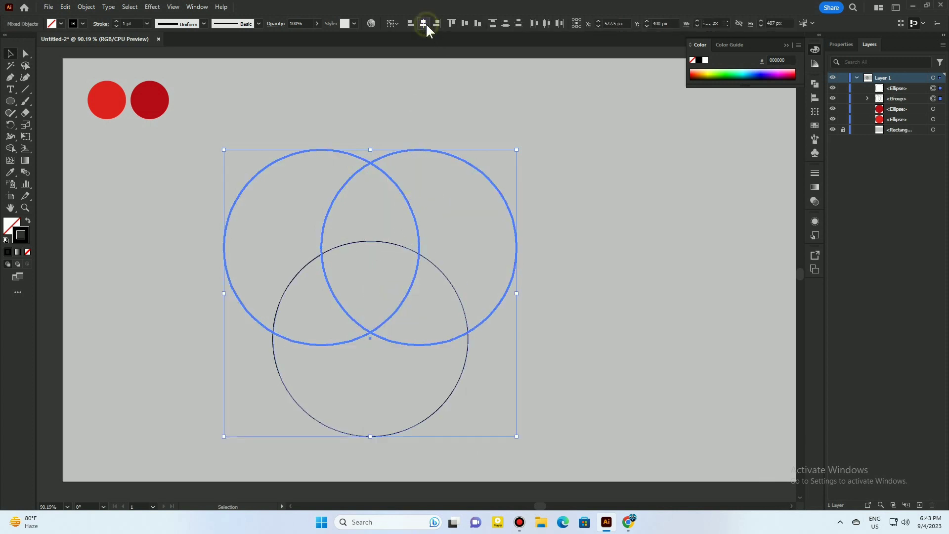
{"action": "left_click", "coordinate": [355, 138]}
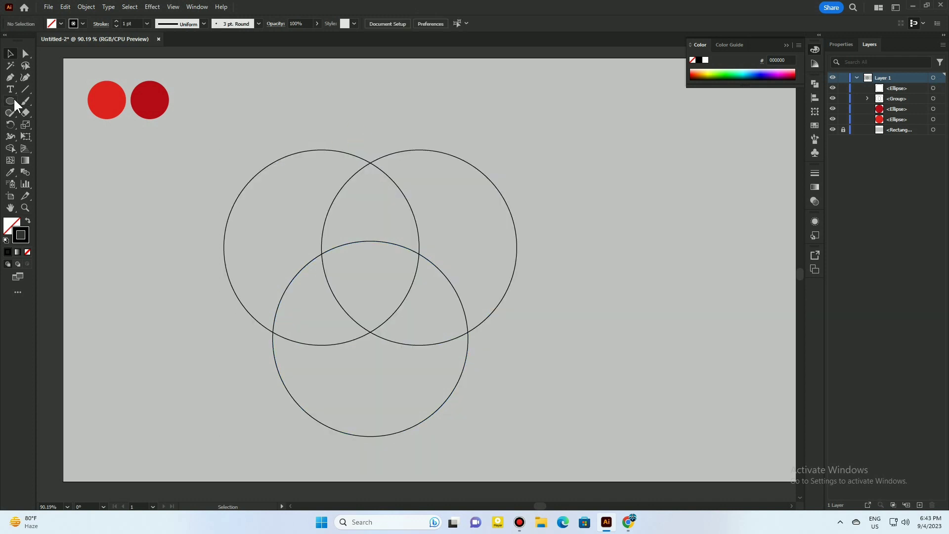
Draw a circle about 338 px wide from the centre of the three overlapping circles.
{"action": "left_click_drag", "start_coordinate": [15, 102], "coordinate": [49, 124]}
{"action": "left_click_drag", "start_coordinate": [369, 282], "coordinate": [309, 182]}
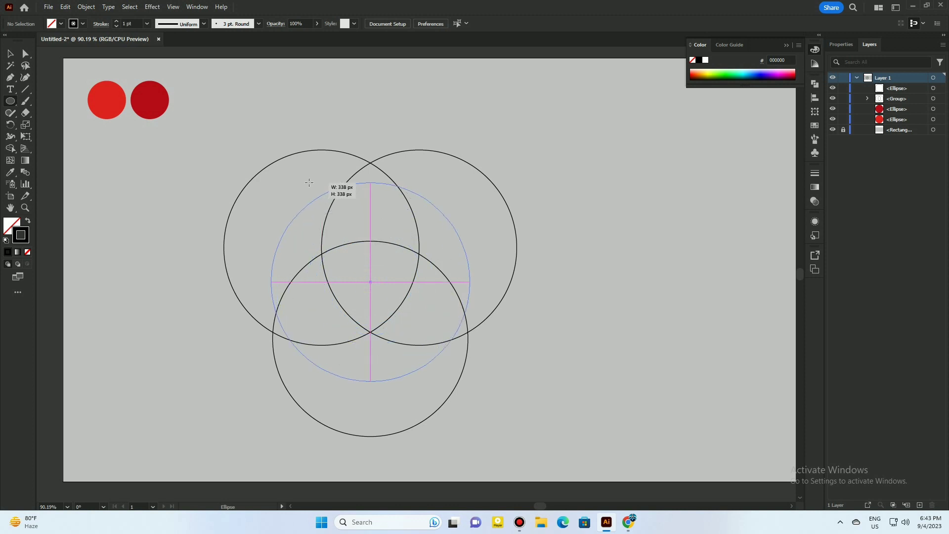
{"action": "left_click_drag", "start_coordinate": [309, 182], "coordinate": [309, 182]}
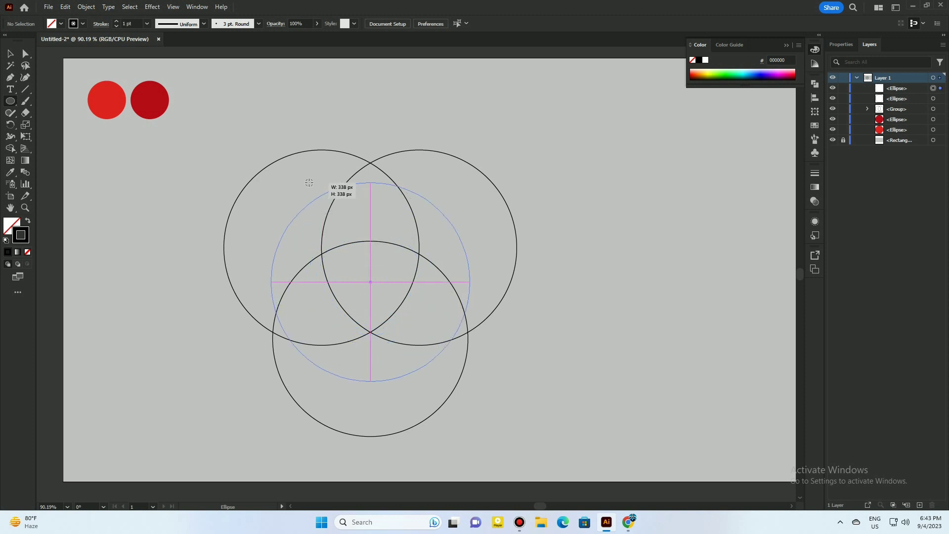
Merge the overlapping regions of the four circles with the Shape Builder Tool into three interlocking curved segments within the centre circle.
{"action": "left_click", "coordinate": [11, 55]}
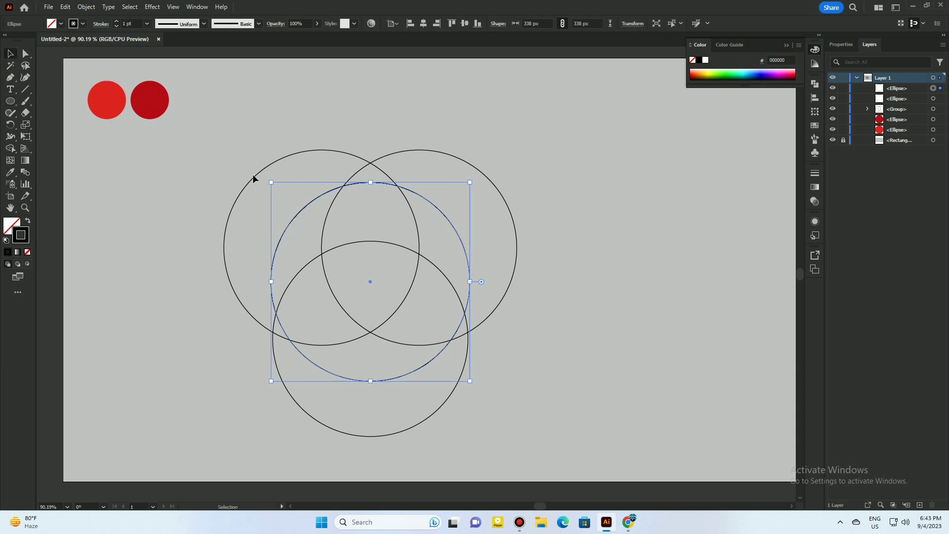
{"action": "left_click_drag", "start_coordinate": [238, 152], "coordinate": [533, 404]}
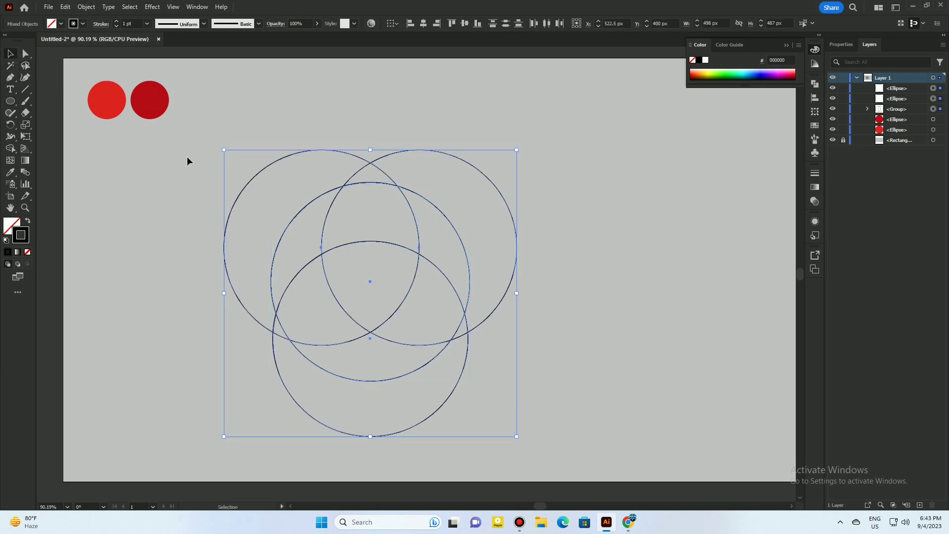
{"action": "left_click", "coordinate": [10, 148]}
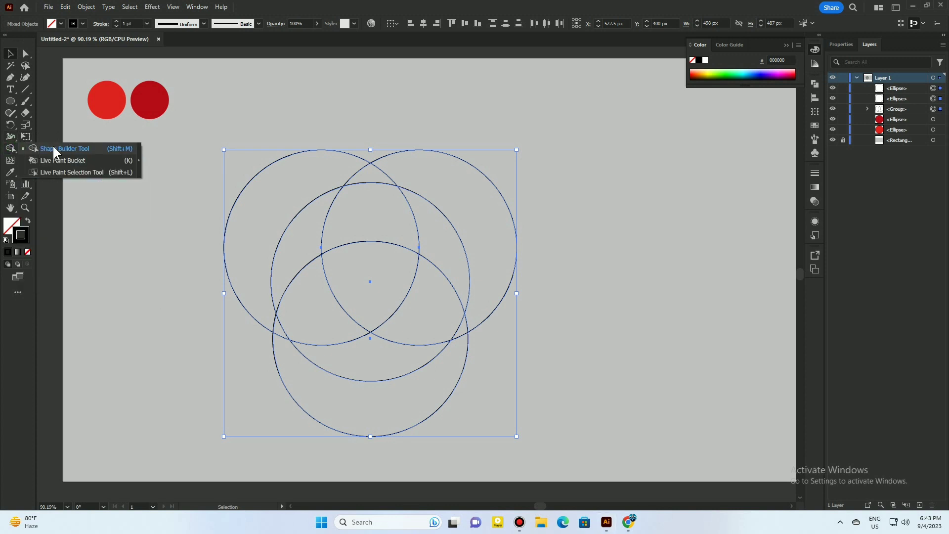
{"action": "left_click", "coordinate": [69, 151]}
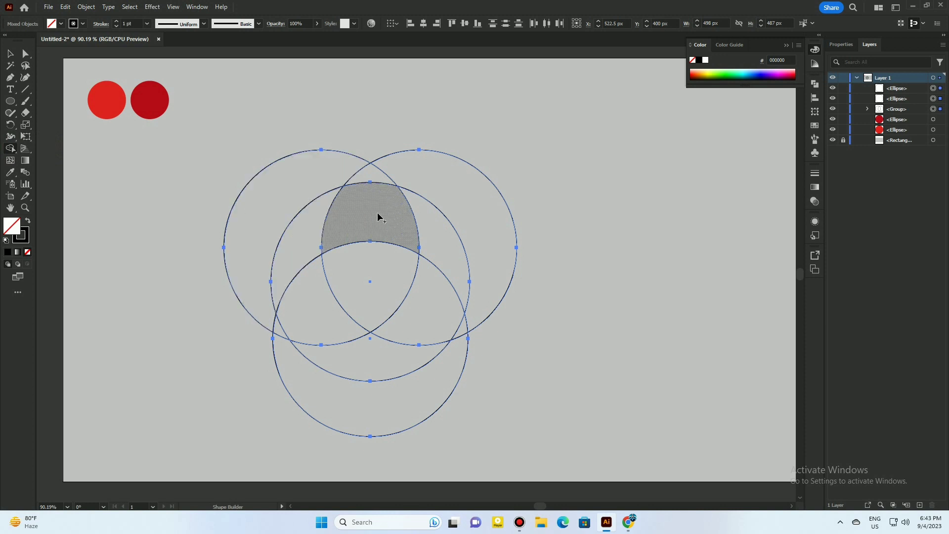
{"action": "left_click_drag", "start_coordinate": [377, 212], "coordinate": [303, 237]}
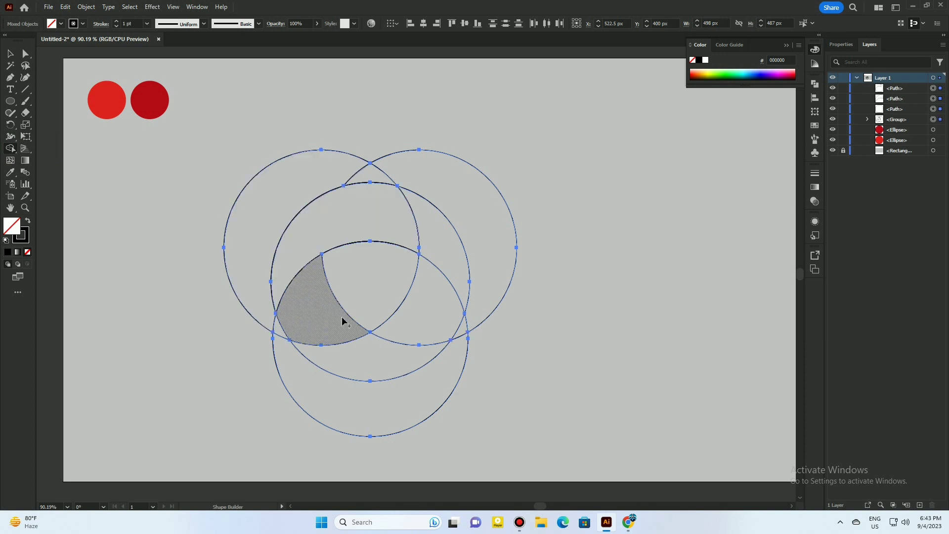
{"action": "mouse_move", "coordinate": [344, 321]}
{"action": "left_mouse_down"}
{"action": "mouse_move", "coordinate": [383, 354]}
{"action": "mouse_move", "coordinate": [395, 349]}
{"action": "left_mouse_up"}
{"action": "left_click_drag", "start_coordinate": [437, 297], "coordinate": [443, 251]}
Cut the three curved segments of the centre circle and delete all the leftover outlines around and inside them.
{"action": "left_click", "coordinate": [10, 54]}
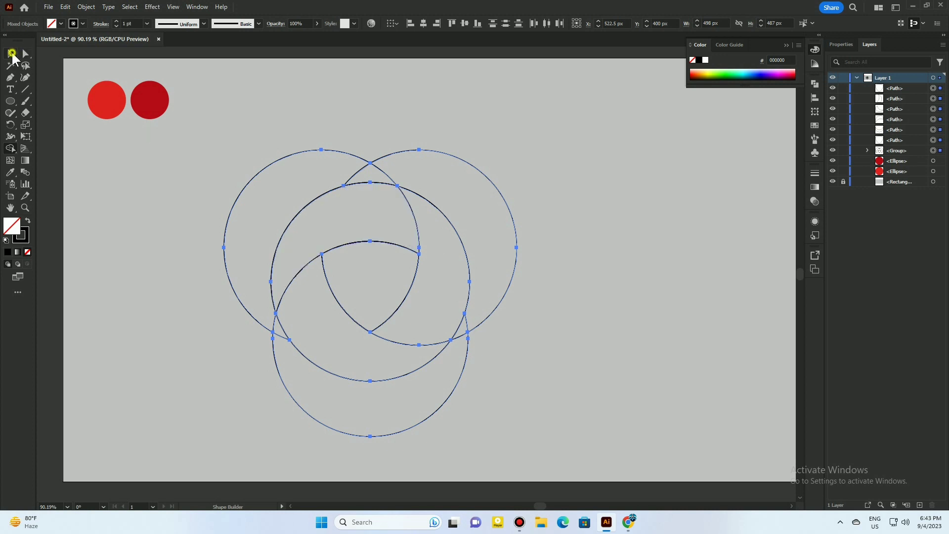
{"action": "left_click", "coordinate": [316, 202]}
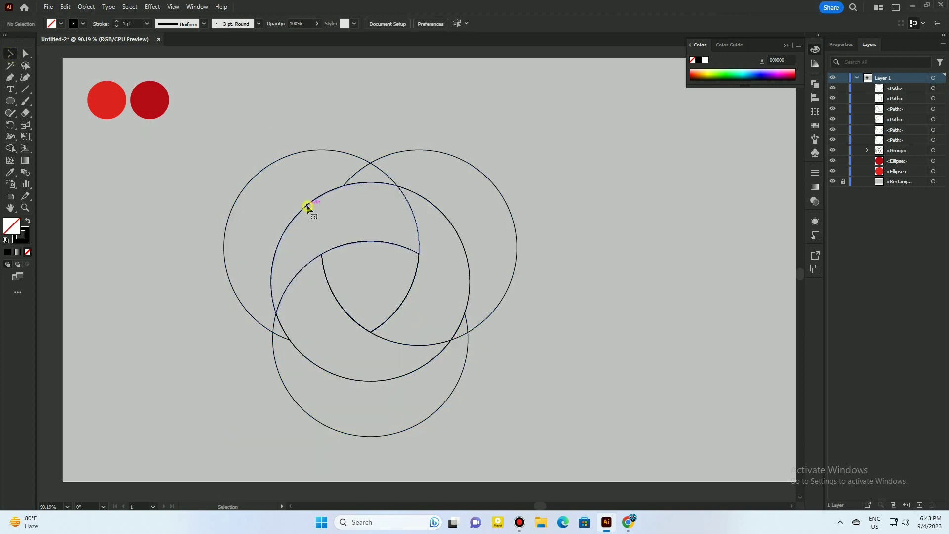
{"action": "left_click", "coordinate": [308, 204]}
{"action": "left_click", "coordinate": [420, 367], "text": "shift"}
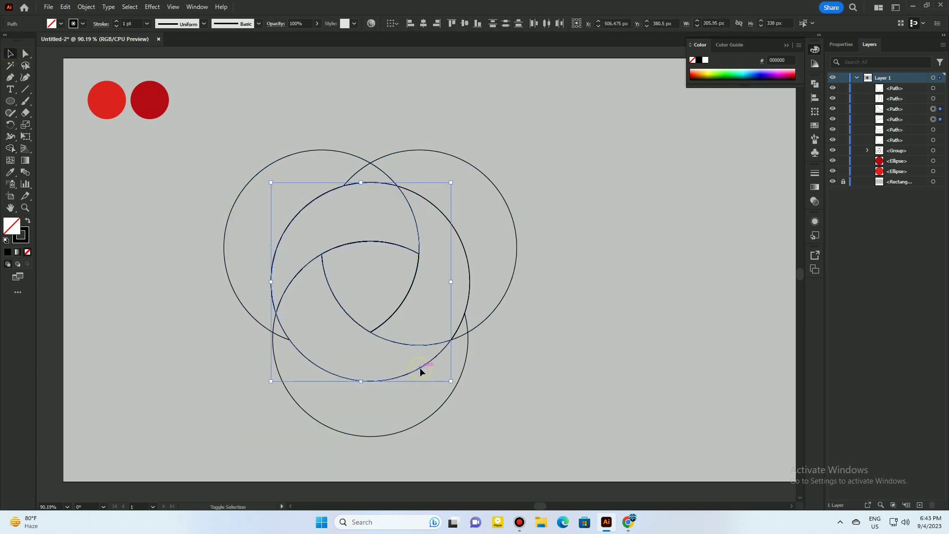
{"action": "left_click", "coordinate": [440, 210], "text": "shift"}
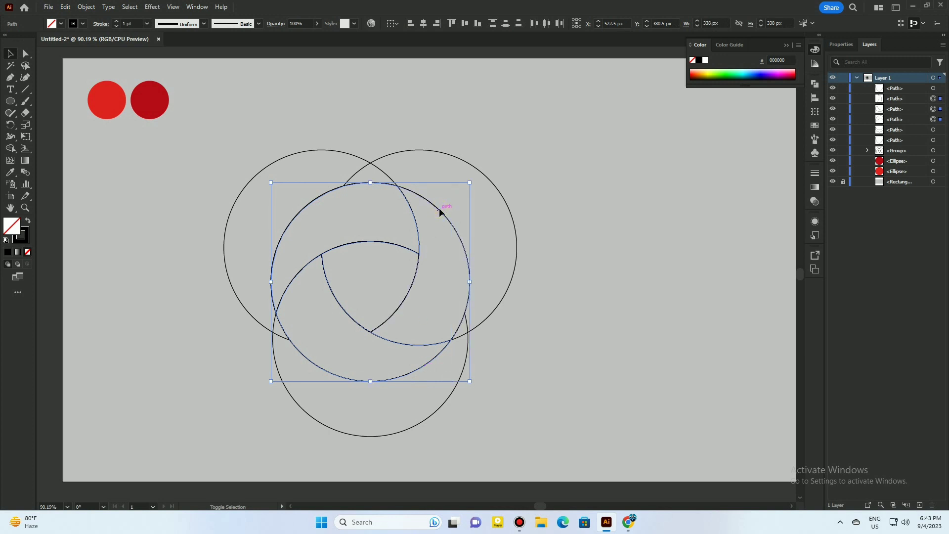
{"action": "left_click", "coordinate": [66, 9]}
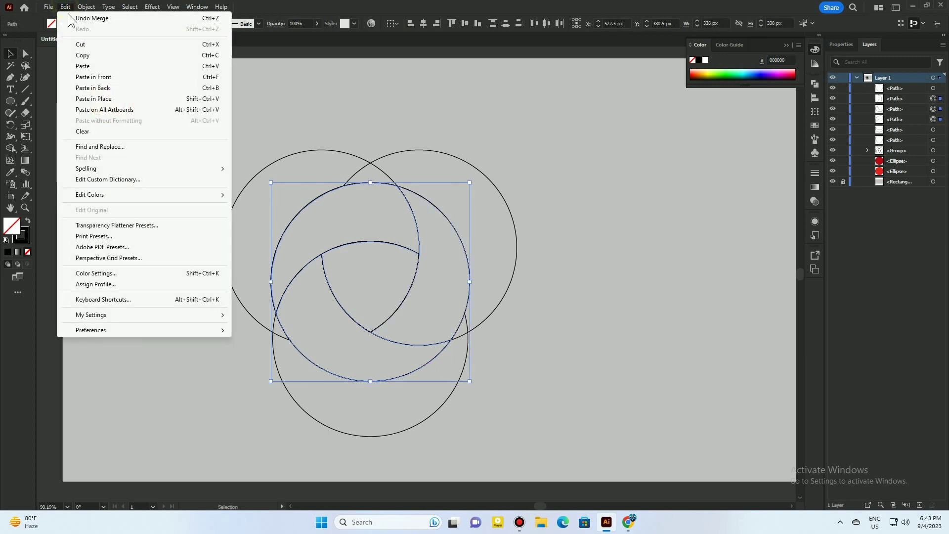
{"action": "left_click", "coordinate": [82, 46]}
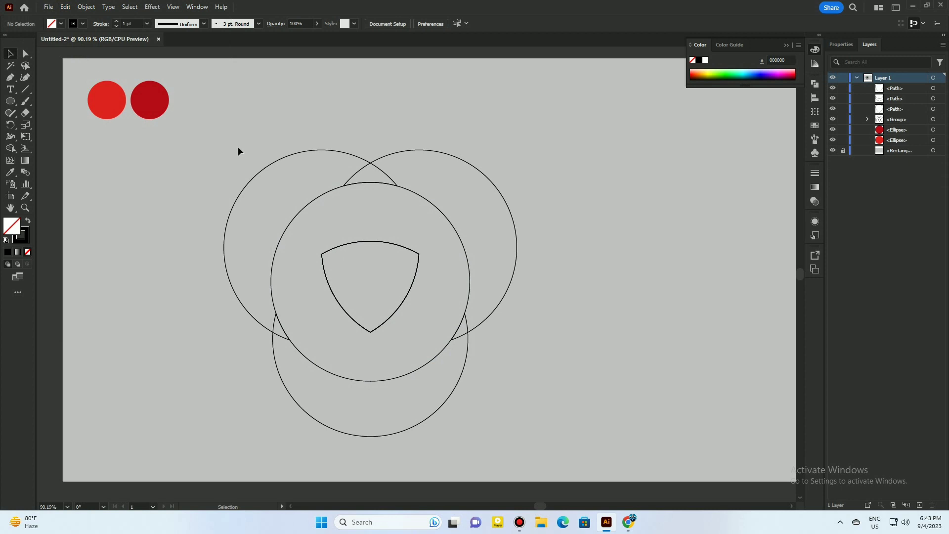
{"action": "left_click_drag", "start_coordinate": [238, 146], "coordinate": [550, 419]}
{"action": "key", "text": "Delete"}
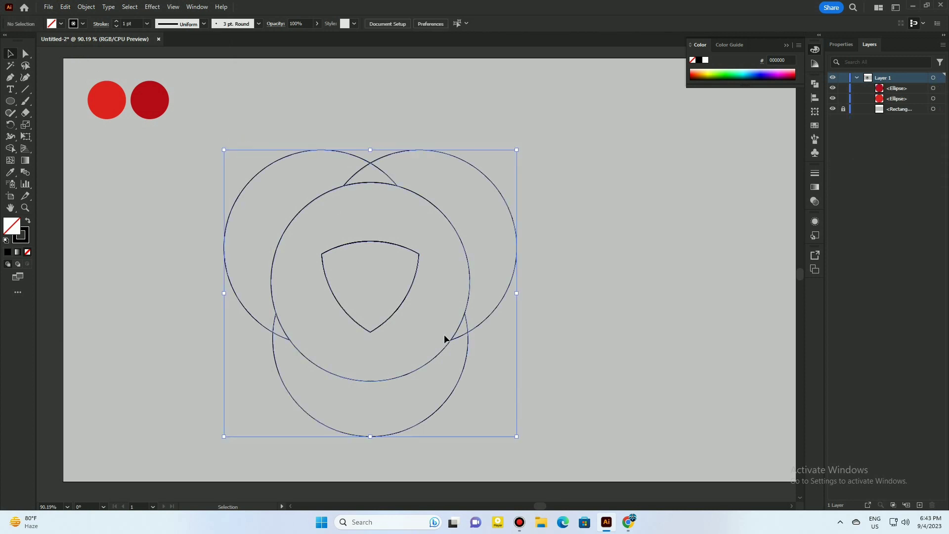
Paste the three curved segments and enlarge them proportionally from their centre to about 543 px wide.
{"action": "left_click", "coordinate": [66, 4]}
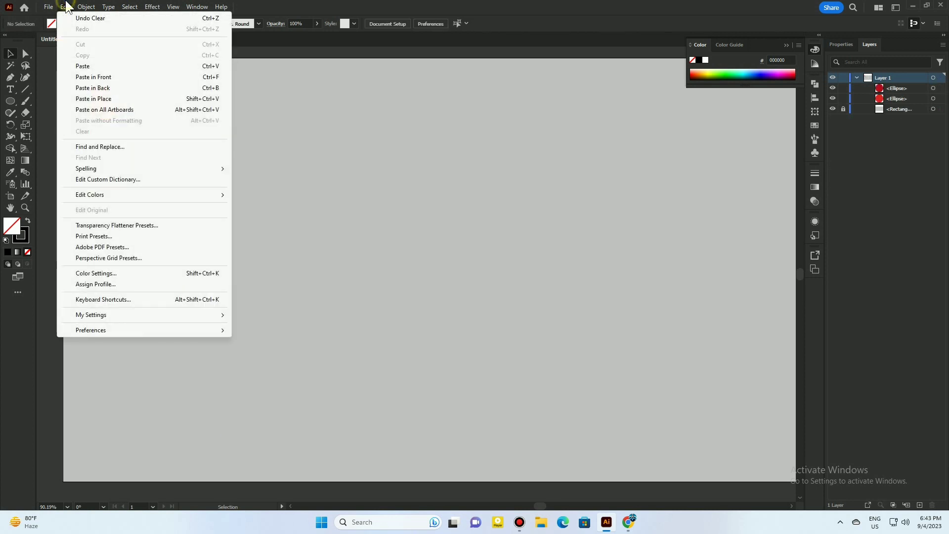
{"action": "left_click", "coordinate": [88, 66]}
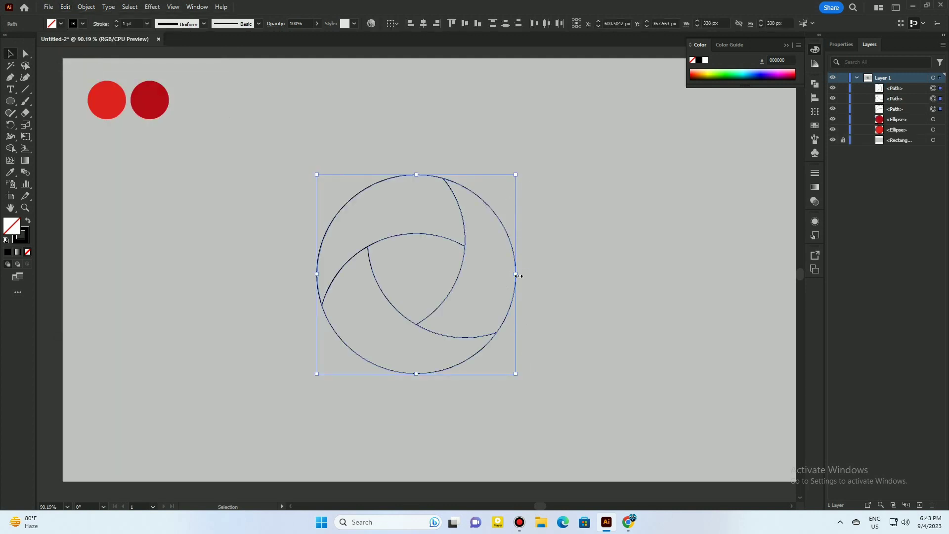
{"action": "left_click_drag", "start_coordinate": [518, 275], "coordinate": [577, 274]}
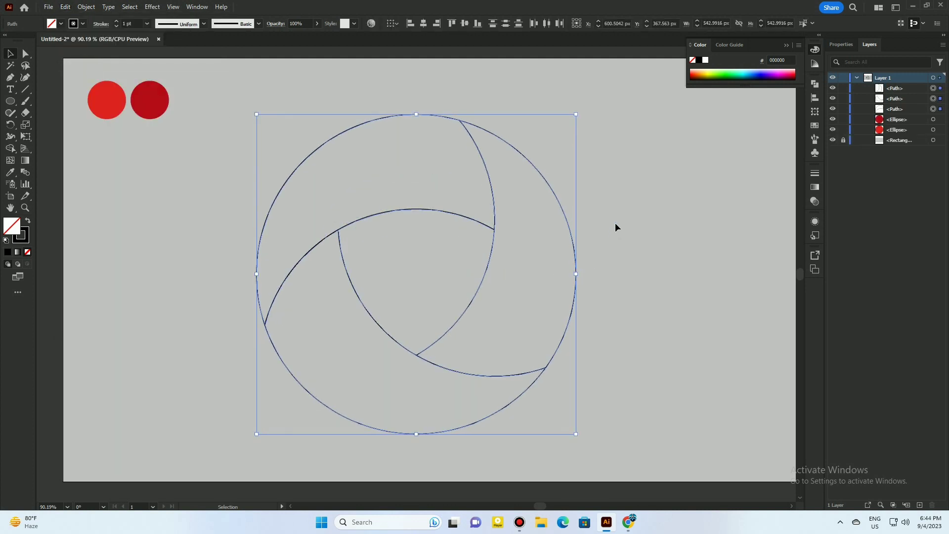
{"action": "left_click", "coordinate": [616, 224]}
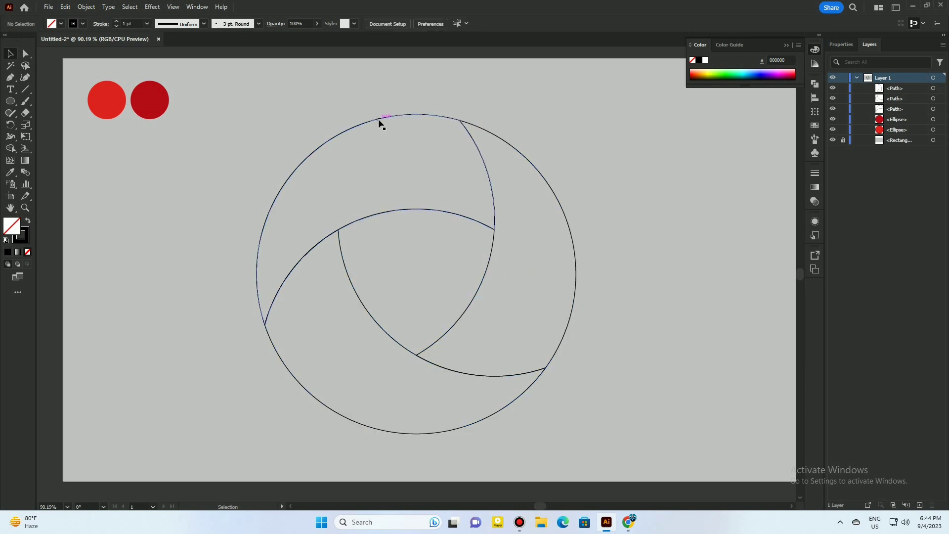
Fill the upper curved segment with a linear gradient from the bright red to the dark red, sampled from the two swatch circles.
{"action": "left_click", "coordinate": [379, 122]}
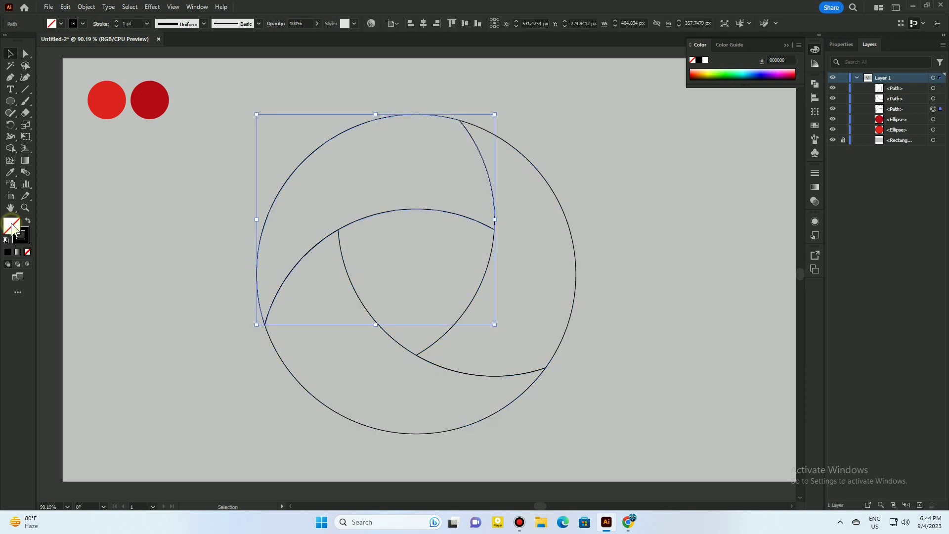
{"action": "left_click", "coordinate": [18, 252]}
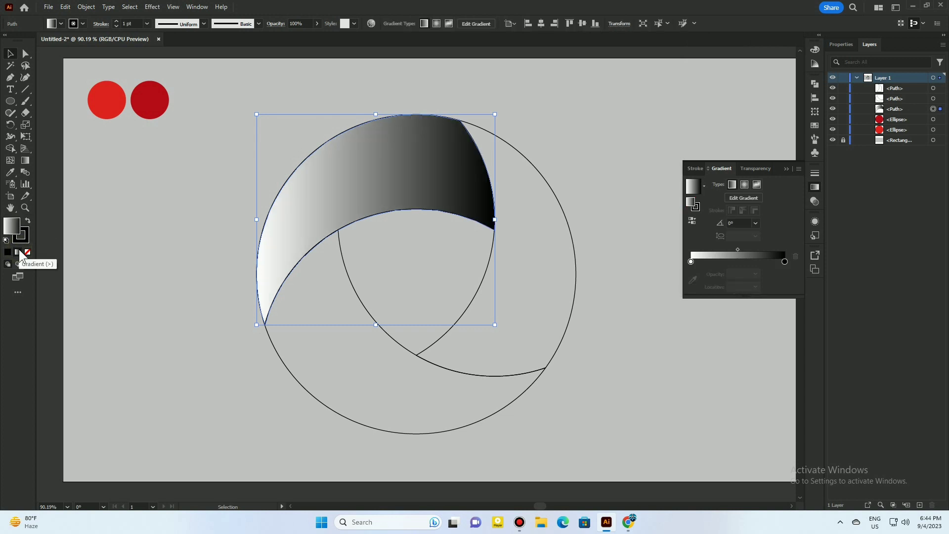
{"action": "left_click", "coordinate": [691, 262]}
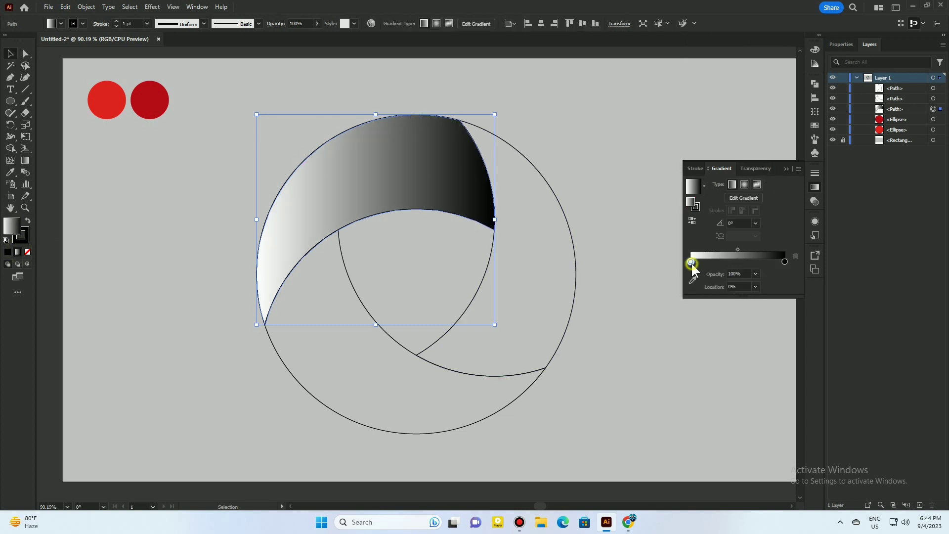
{"action": "left_click", "coordinate": [694, 277]}
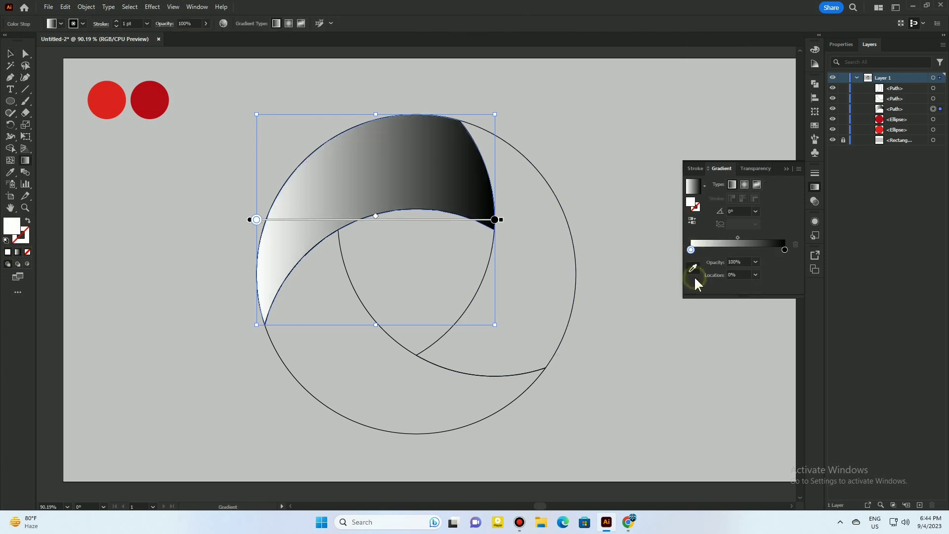
{"action": "left_click", "coordinate": [110, 92]}
{"action": "left_click", "coordinate": [784, 250]}
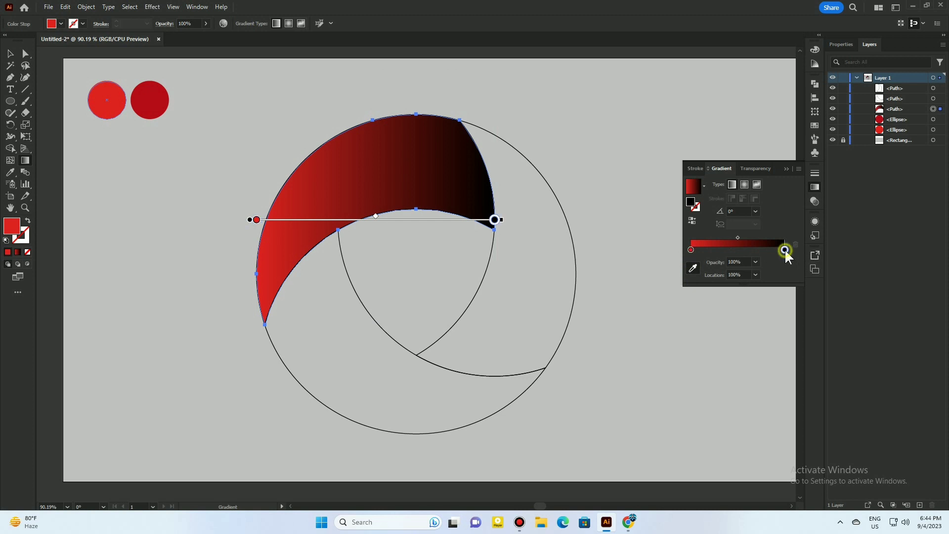
{"action": "left_click", "coordinate": [154, 96]}
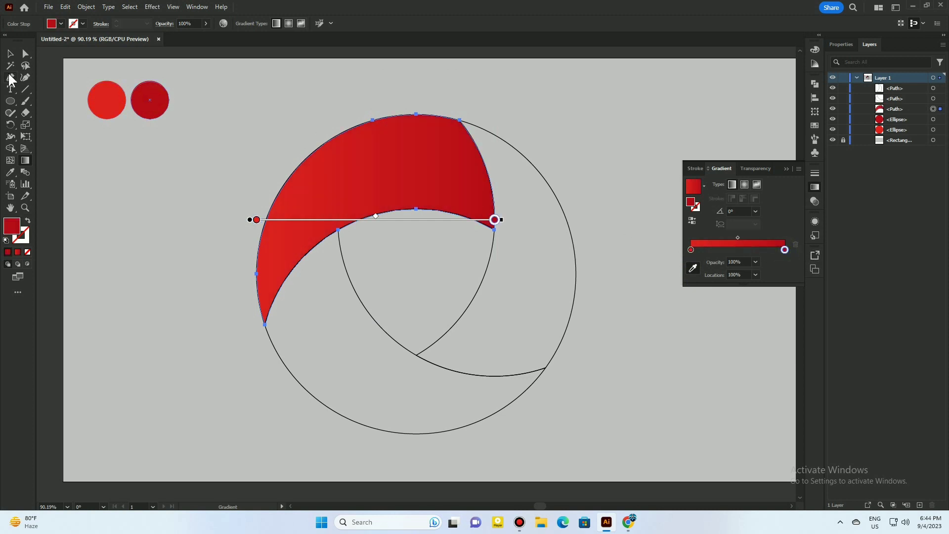
Copy the upper segment's red gradient fill onto the right and lower curved segments with the Eyedropper.
{"action": "key", "text": "v"}
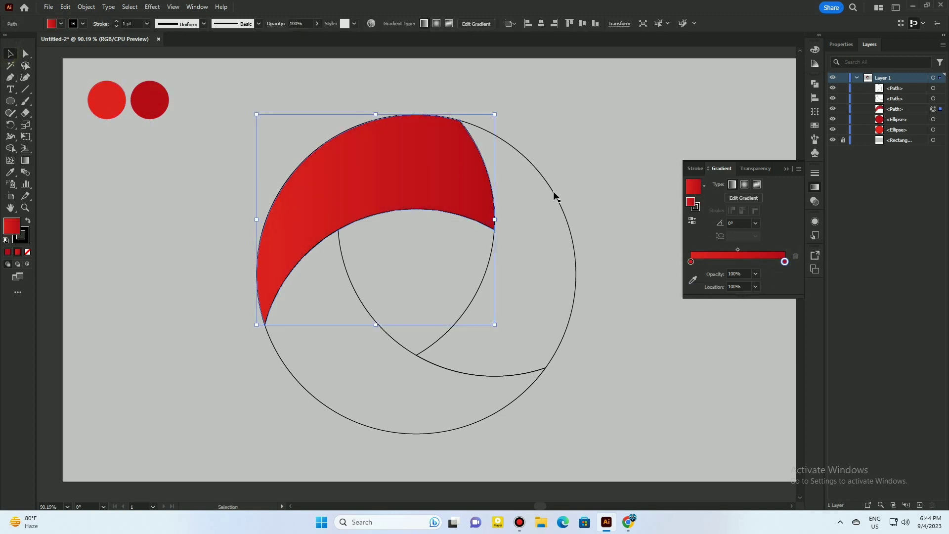
{"action": "left_click", "coordinate": [552, 192]}
{"action": "key", "text": "i"}
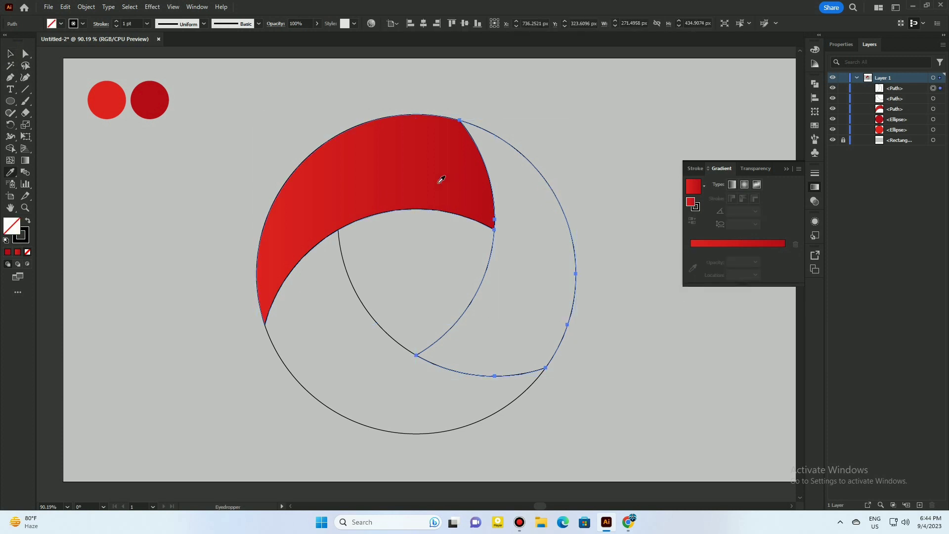
{"action": "left_click", "coordinate": [441, 179]}
{"action": "left_click", "coordinate": [10, 53]}
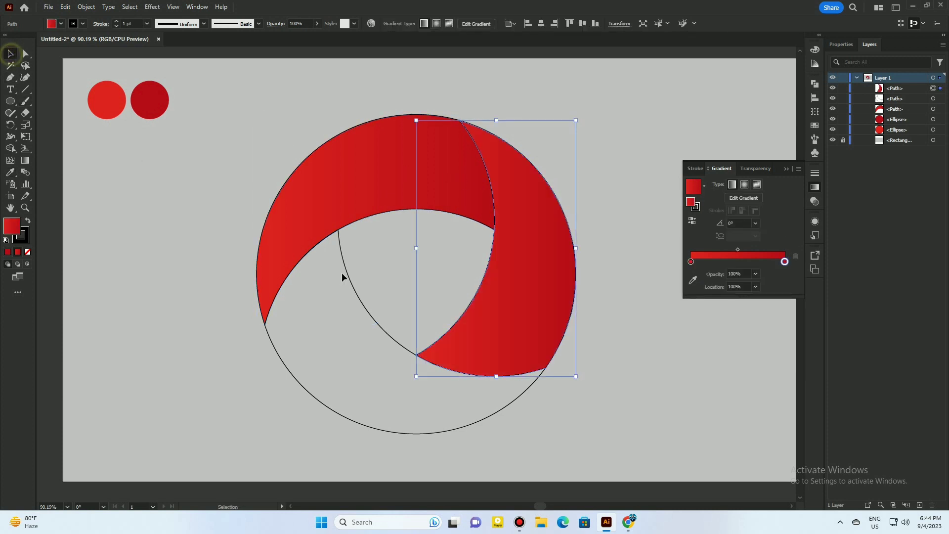
{"action": "left_click", "coordinate": [351, 280]}
{"action": "key", "text": "i"}
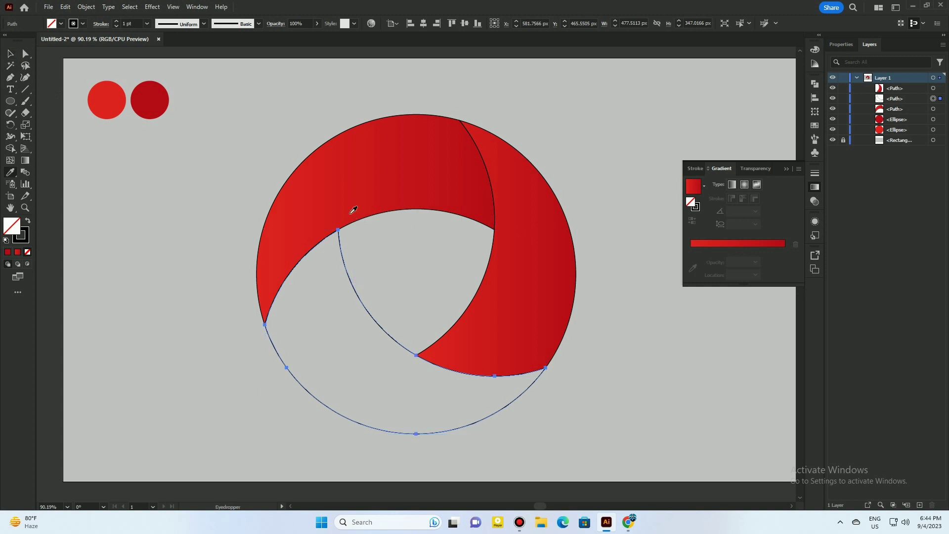
{"action": "left_click", "coordinate": [306, 173]}
Remove the black stroke from all three curved segments.
{"action": "left_click", "coordinate": [11, 53]}
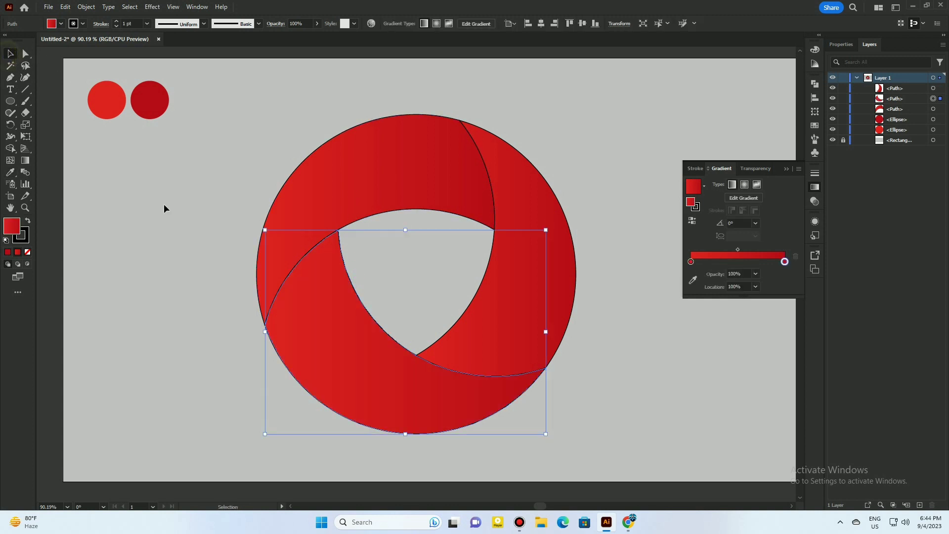
{"action": "left_click_drag", "start_coordinate": [181, 207], "coordinate": [621, 296]}
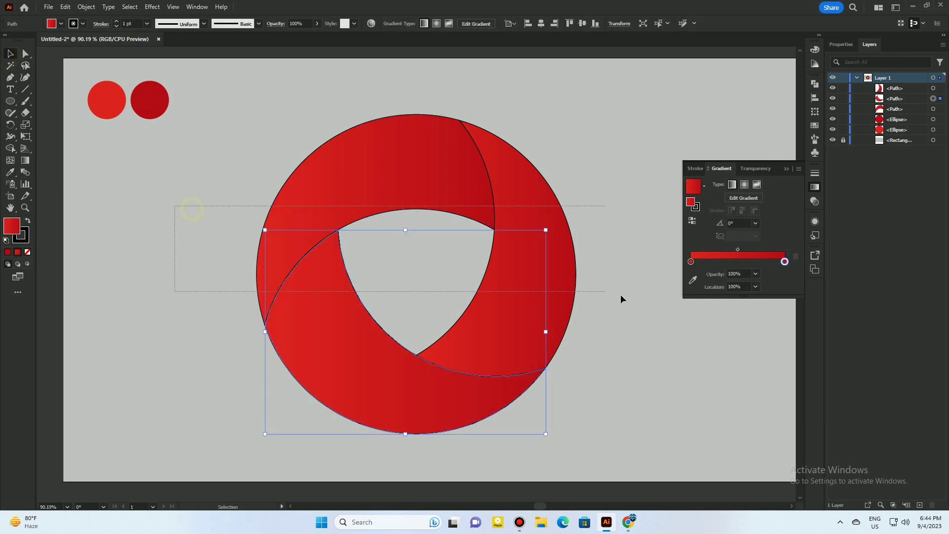
{"action": "left_click", "coordinate": [25, 236]}
{"action": "left_click", "coordinate": [28, 252]}
{"action": "left_click", "coordinate": [9, 222]}
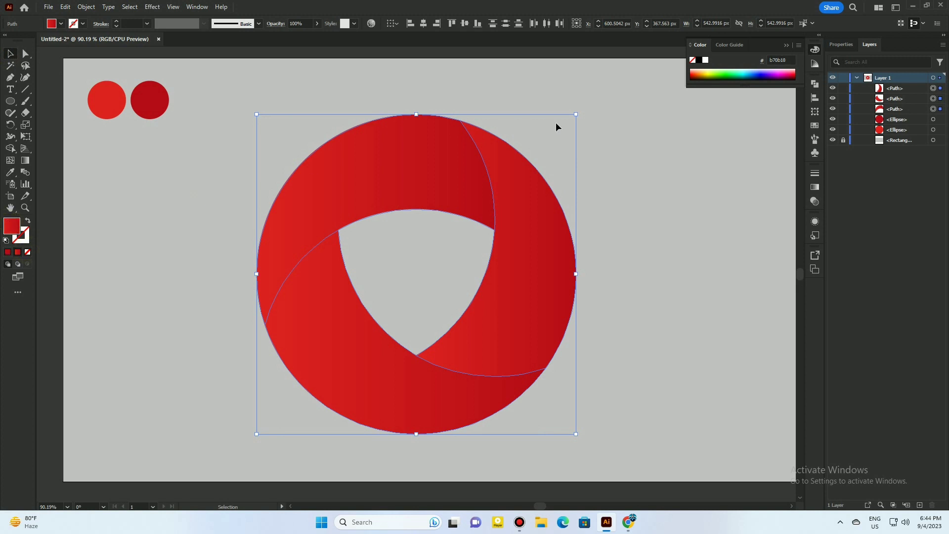
{"action": "left_click", "coordinate": [583, 141]}
Redirect the upper segment's gradient diagonally from its lower-left tip to its upper-right corner.
{"action": "left_click", "coordinate": [411, 161]}
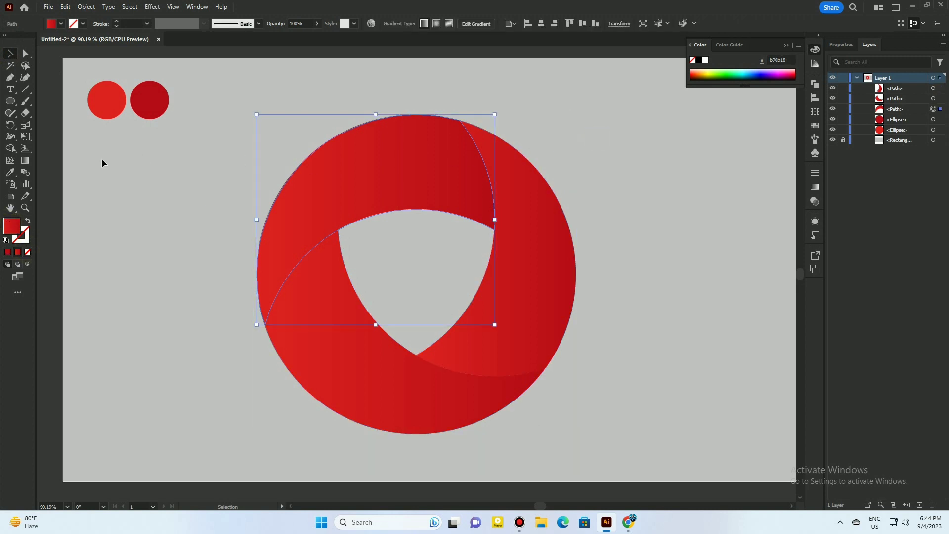
{"action": "left_click", "coordinate": [25, 160]}
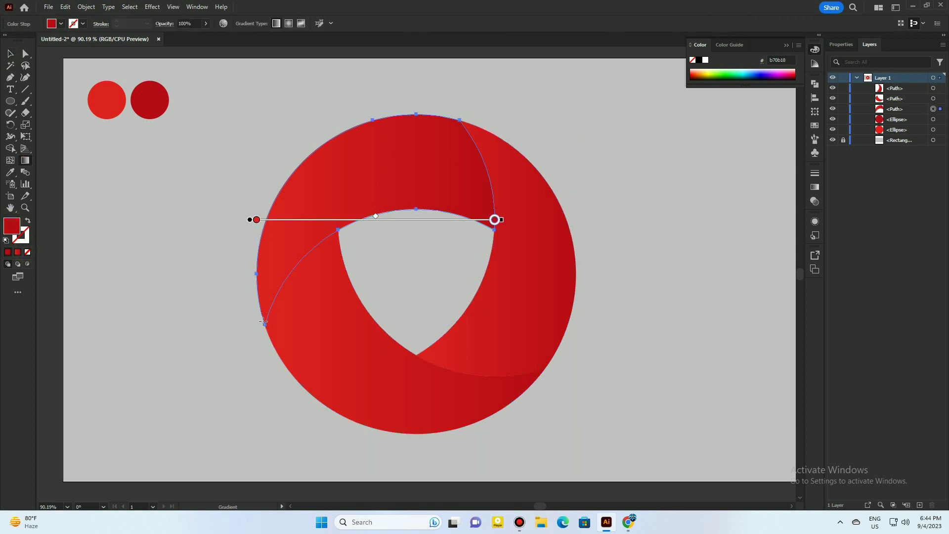
{"action": "left_click_drag", "start_coordinate": [262, 324], "coordinate": [465, 127]}
Redirect the right segment's gradient from its upper tip down to its lower-right corner.
{"action": "left_click", "coordinate": [10, 54]}
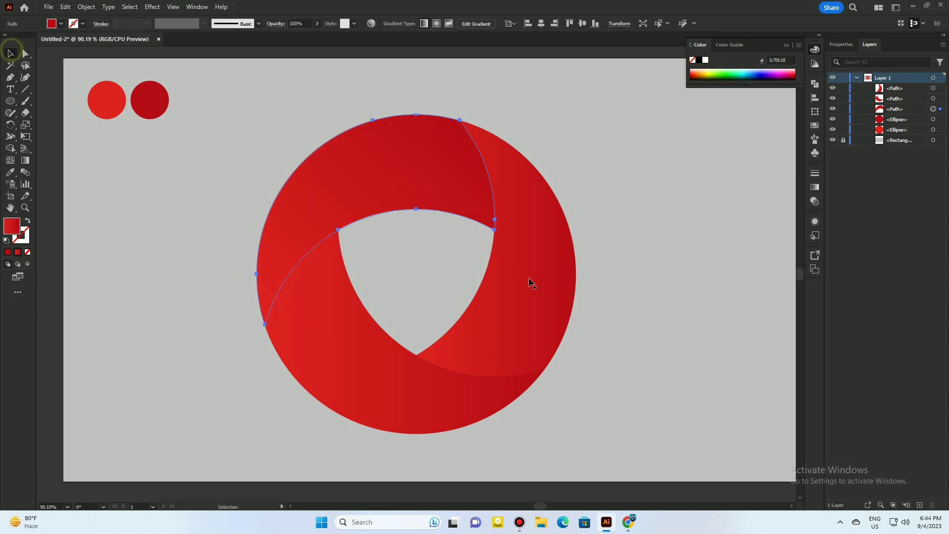
{"action": "left_click", "coordinate": [545, 290]}
{"action": "left_click", "coordinate": [26, 160]}
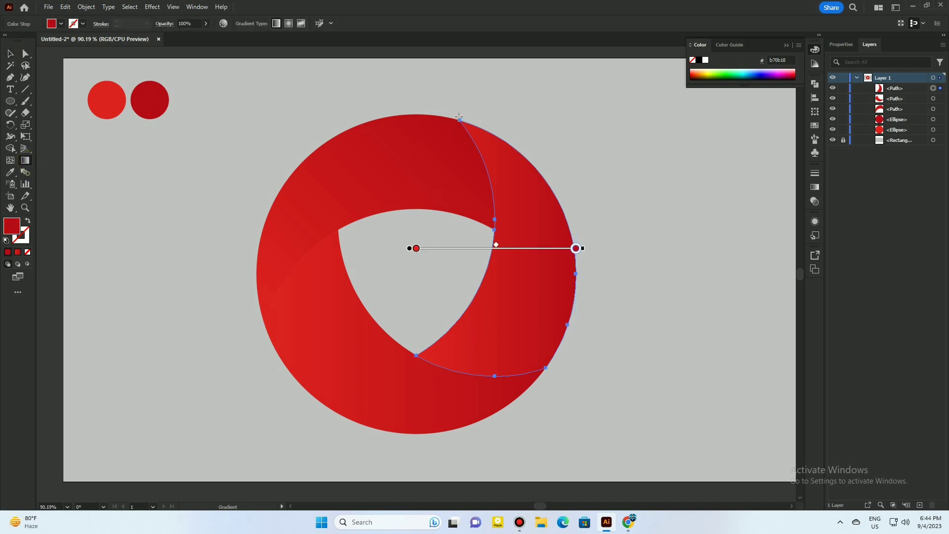
{"action": "left_click_drag", "start_coordinate": [459, 120], "coordinate": [544, 368]}
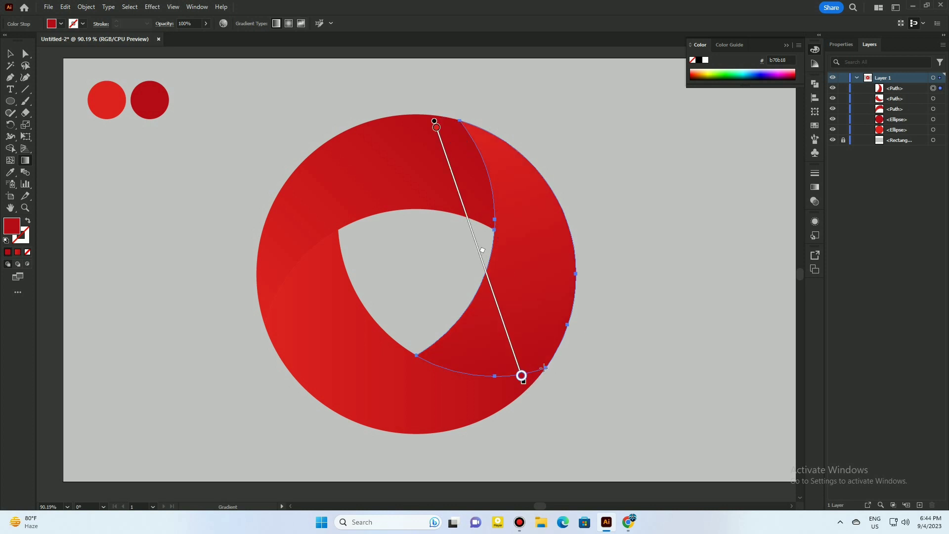
{"action": "left_click", "coordinate": [9, 55]}
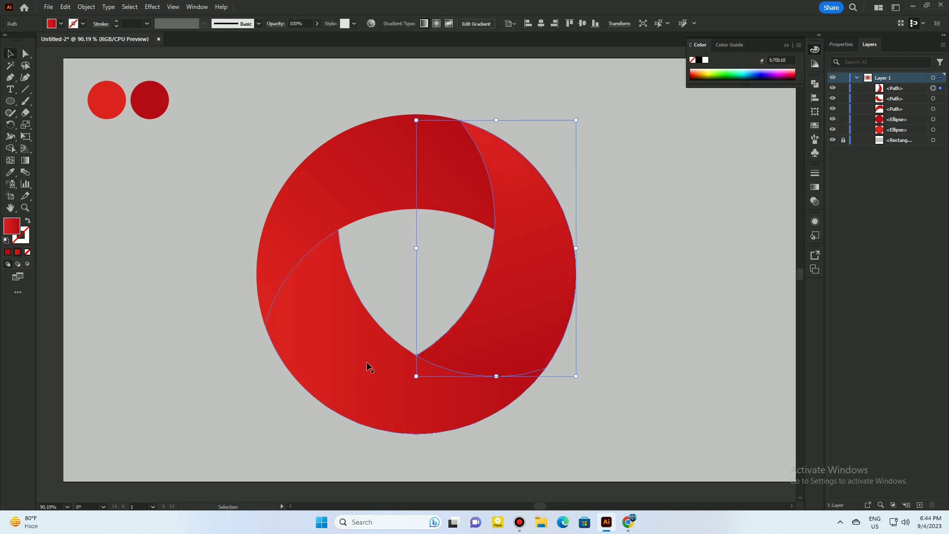
Redirect the lower segment's gradient from its lower-right tip across to its left corner, making the left end dark.
{"action": "left_click", "coordinate": [368, 366]}
{"action": "left_click", "coordinate": [25, 161]}
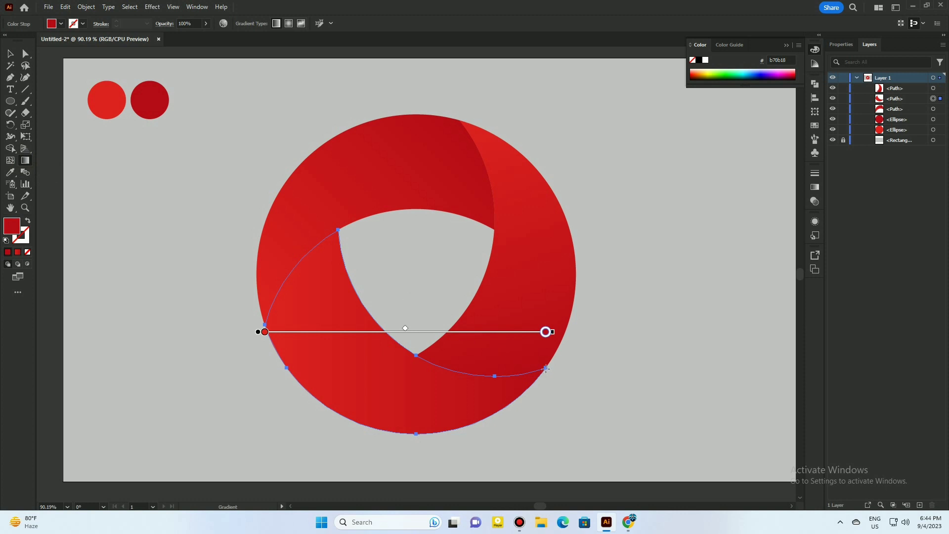
{"action": "left_click_drag", "start_coordinate": [546, 369], "coordinate": [270, 322]}
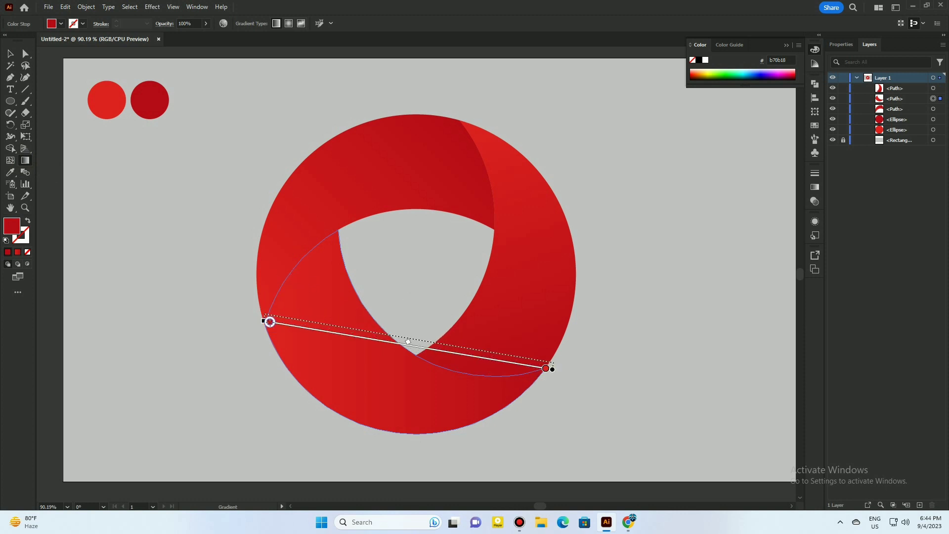
{"action": "left_click", "coordinate": [10, 54]}
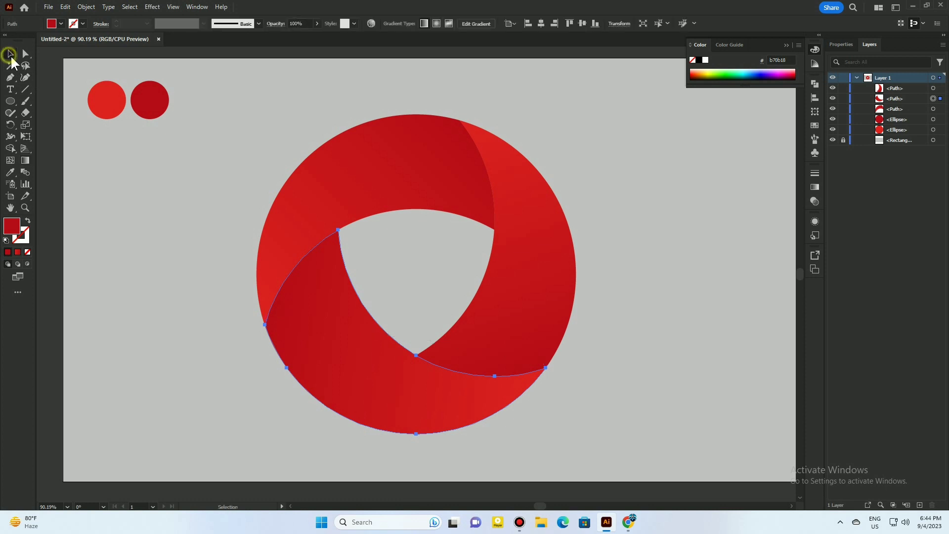
{"action": "left_click", "coordinate": [283, 119]}
Copy the upper curved segment and paste the duplicate directly in front of it.
{"action": "left_click", "coordinate": [358, 155]}
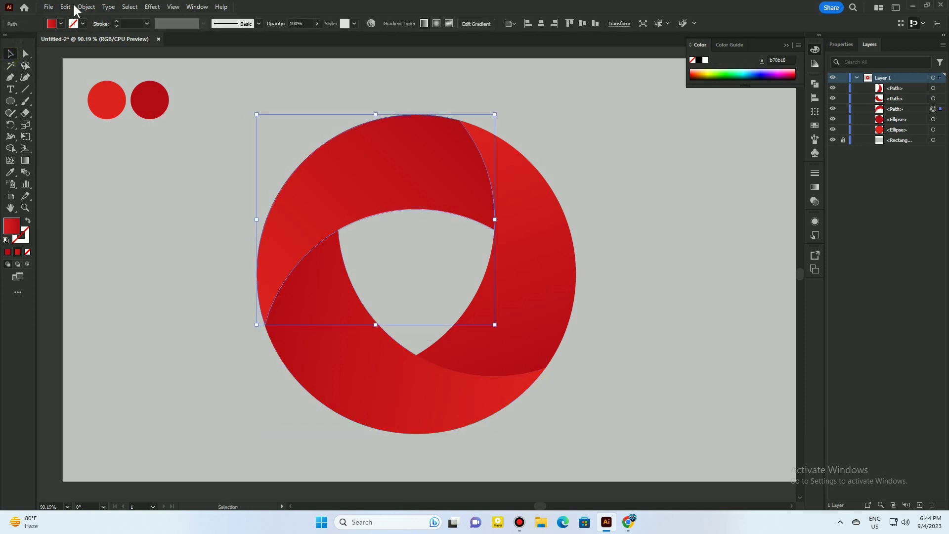
{"action": "left_click", "coordinate": [65, 6]}
{"action": "left_click", "coordinate": [81, 55]}
{"action": "left_click", "coordinate": [65, 7]}
{"action": "left_click", "coordinate": [89, 76]}
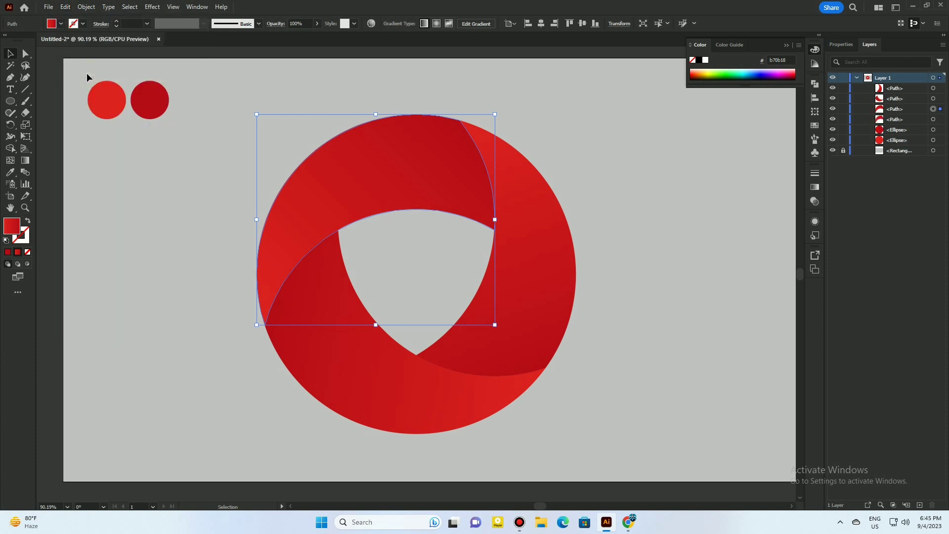
Remove the extra color stop near the start of the duplicated upper segment's gradient.
{"action": "left_click", "coordinate": [816, 189]}
{"action": "left_click_drag", "start_coordinate": [693, 263], "coordinate": [694, 262]}
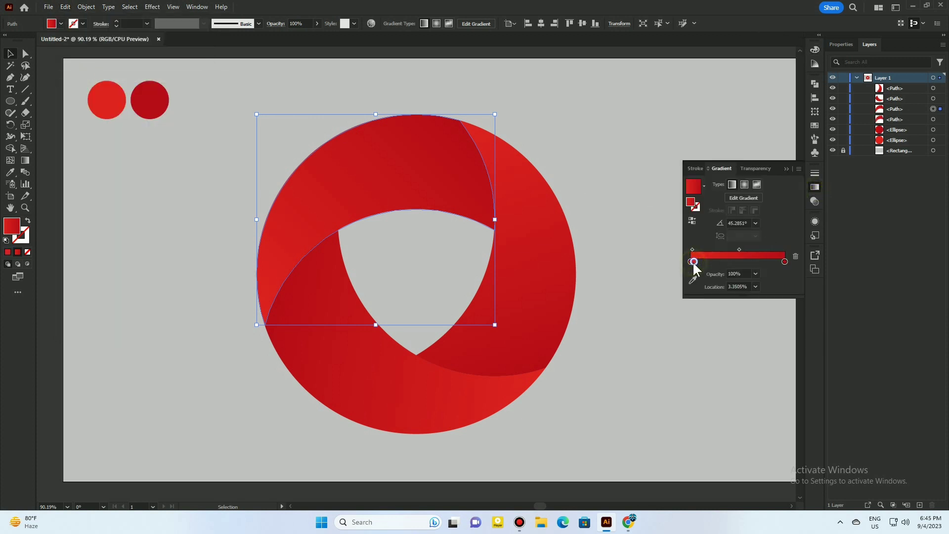
{"action": "key", "text": "Delete"}
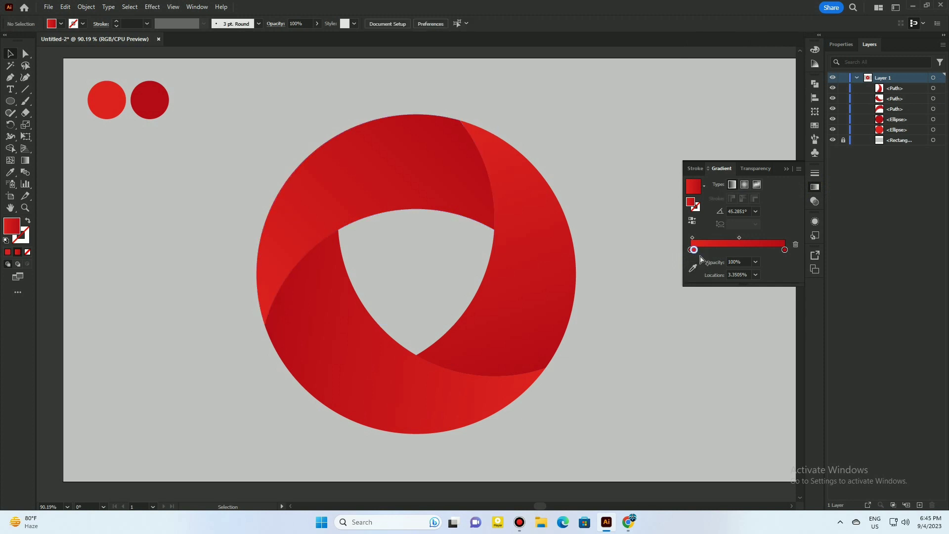
{"action": "key", "text": "ctrl+z"}
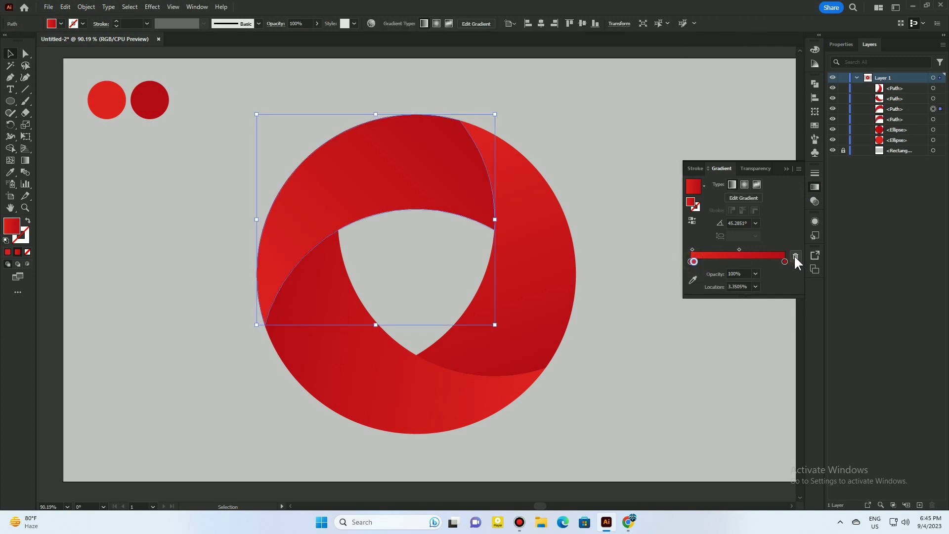
{"action": "left_click", "coordinate": [795, 256]}
Set the opacity of the starting color stop in the duplicated upper segment's gradient to 0%.
{"action": "left_click", "coordinate": [690, 261]}
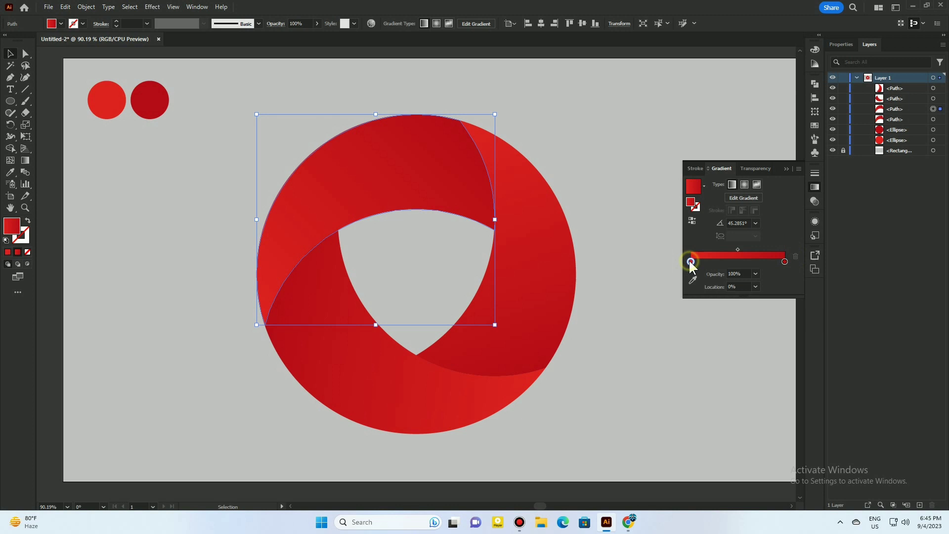
{"action": "left_click", "coordinate": [756, 275]}
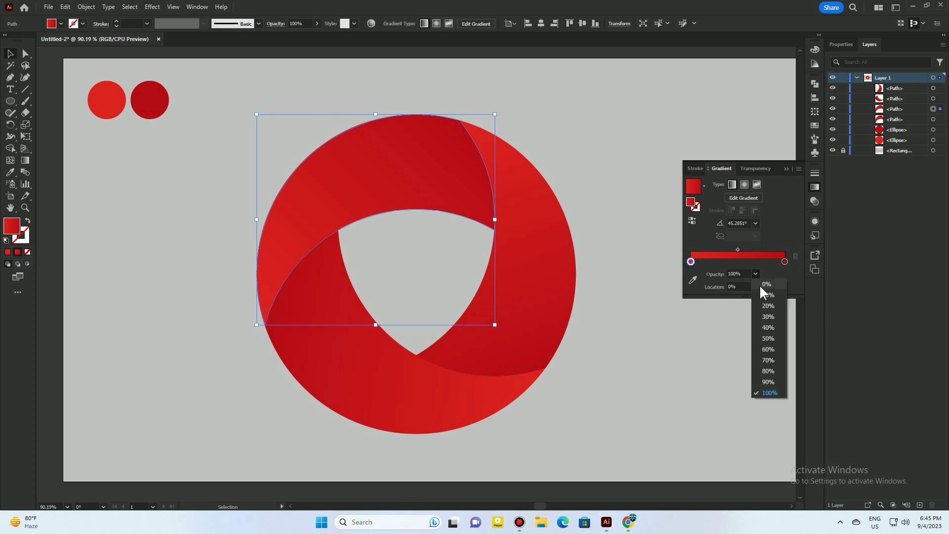
{"action": "left_click", "coordinate": [779, 288]}
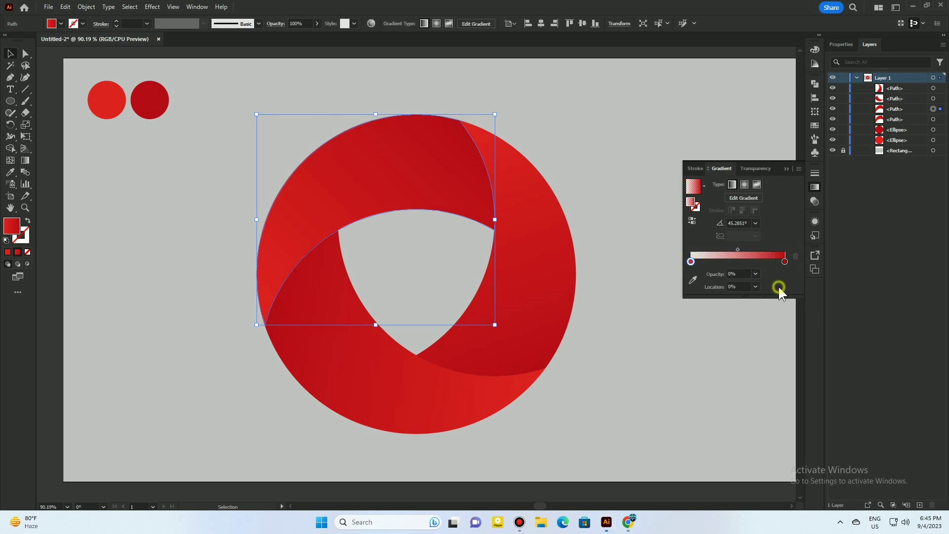
{"action": "left_click", "coordinate": [786, 169]}
Set the duplicated upper segment's blending mode to Multiply.
{"action": "left_click", "coordinate": [816, 201]}
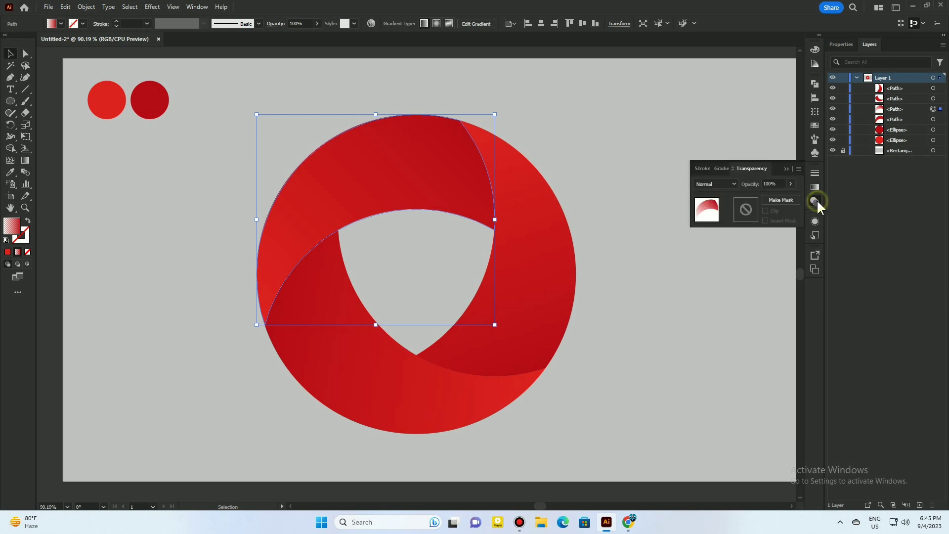
{"action": "left_click", "coordinate": [716, 188]}
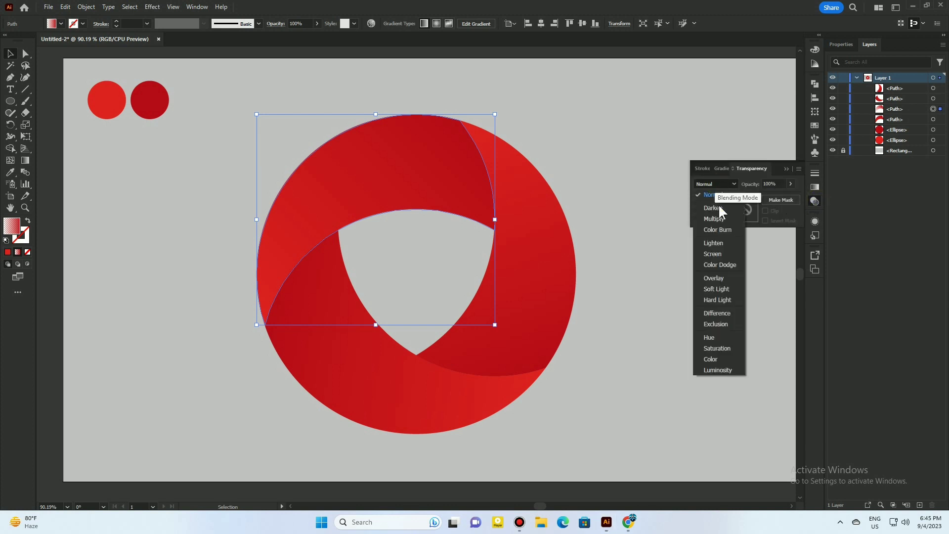
{"action": "left_click", "coordinate": [712, 221]}
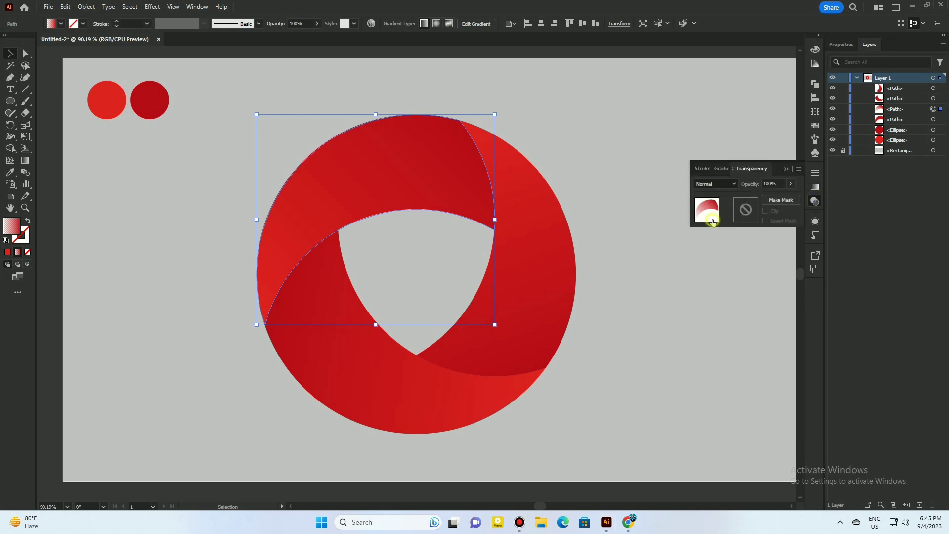
{"action": "left_click", "coordinate": [784, 169]}
Copy the right curved segment and paste the duplicate directly in front of it.
{"action": "left_click", "coordinate": [540, 218]}
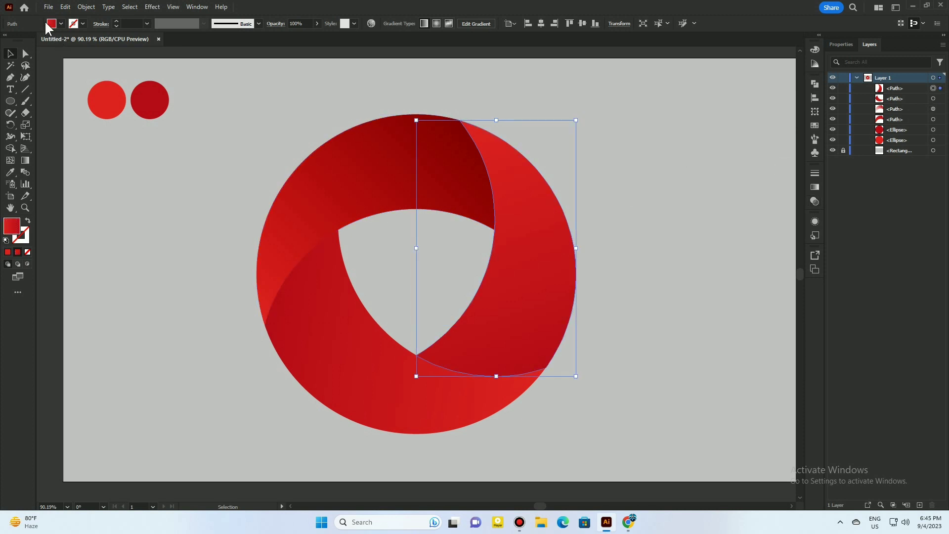
{"action": "left_click", "coordinate": [65, 6]}
{"action": "left_click", "coordinate": [82, 54]}
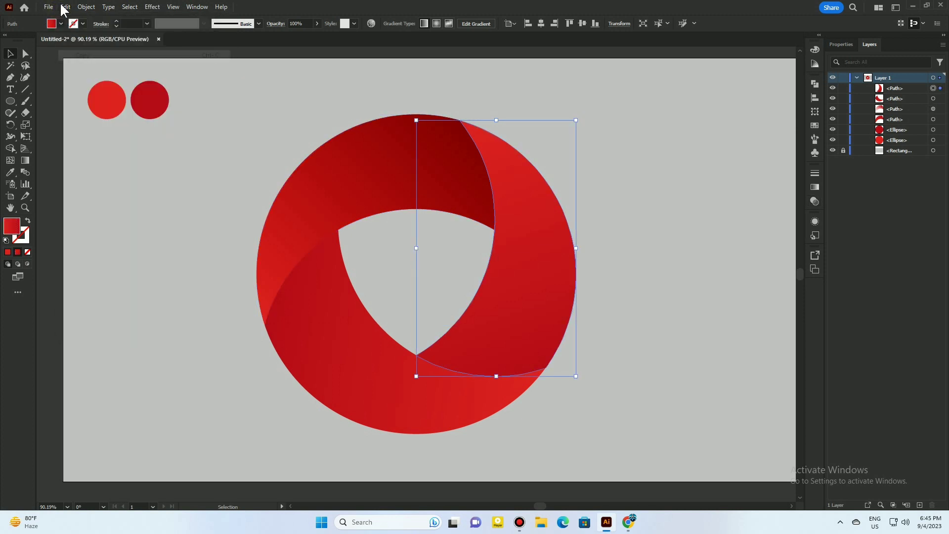
{"action": "left_click", "coordinate": [64, 7]}
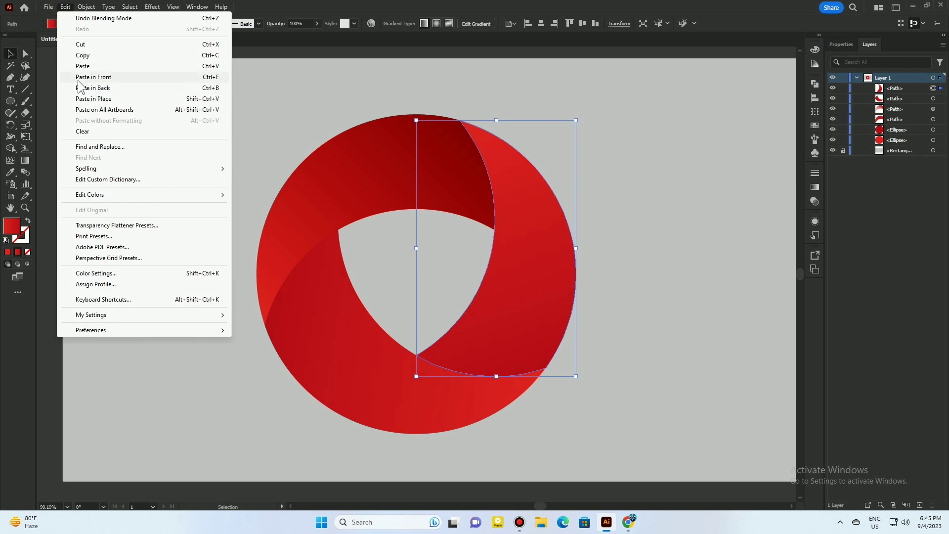
{"action": "left_click", "coordinate": [131, 78]}
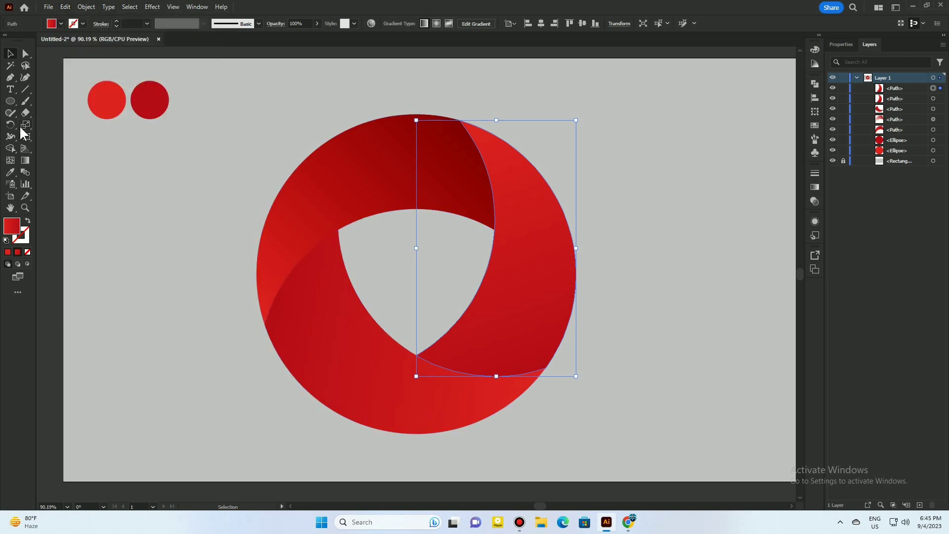
Apply the upper overlay's fading Multiply gradient to the duplicated right segment with the Eyedropper.
{"action": "left_click", "coordinate": [10, 172]}
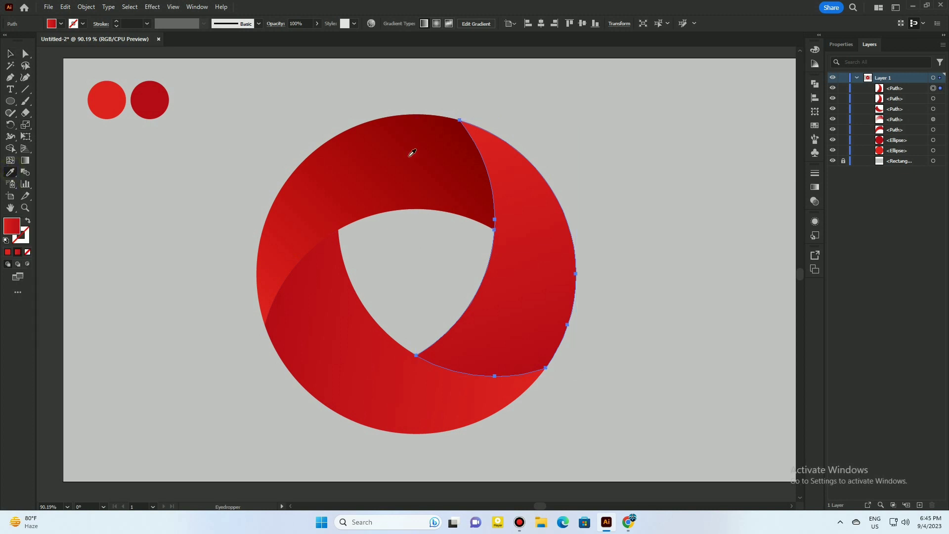
{"action": "left_click", "coordinate": [409, 156]}
{"action": "left_click", "coordinate": [10, 53]}
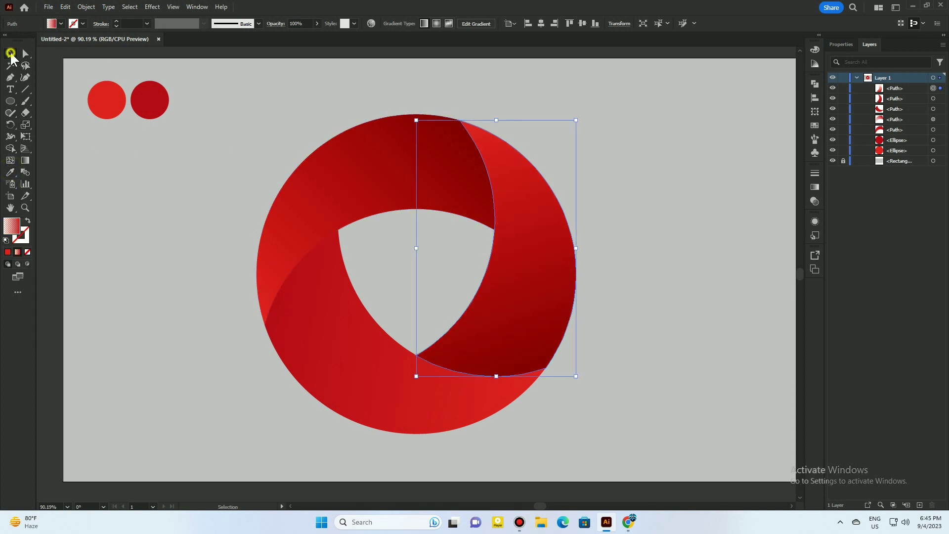
Copy the lower curved segment and paste the duplicate directly in front of it.
{"action": "left_click", "coordinate": [331, 290]}
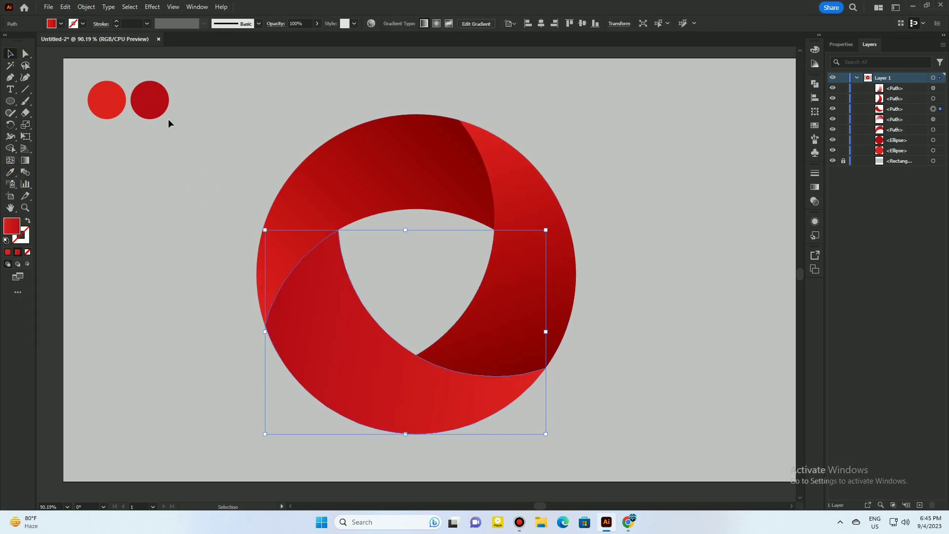
{"action": "left_click", "coordinate": [65, 6]}
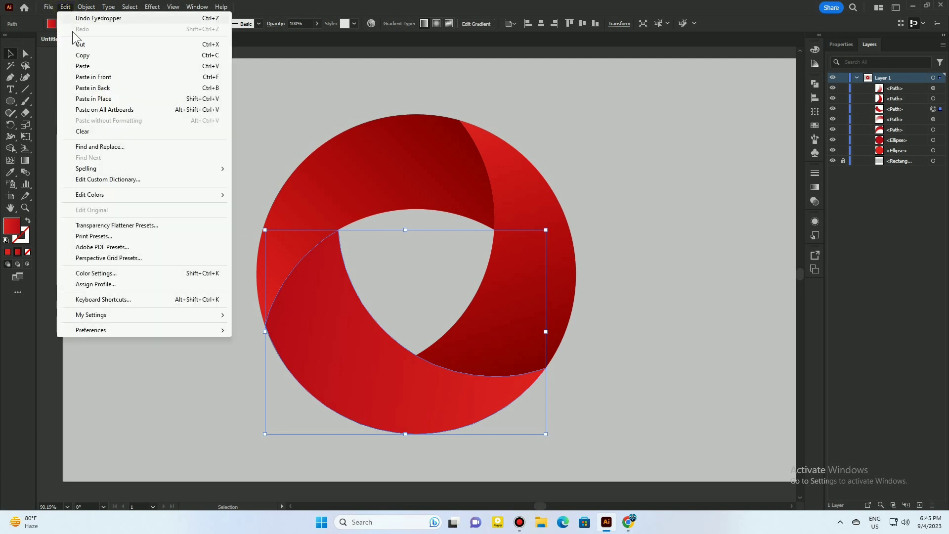
{"action": "left_click", "coordinate": [80, 56]}
{"action": "left_click", "coordinate": [66, 6]}
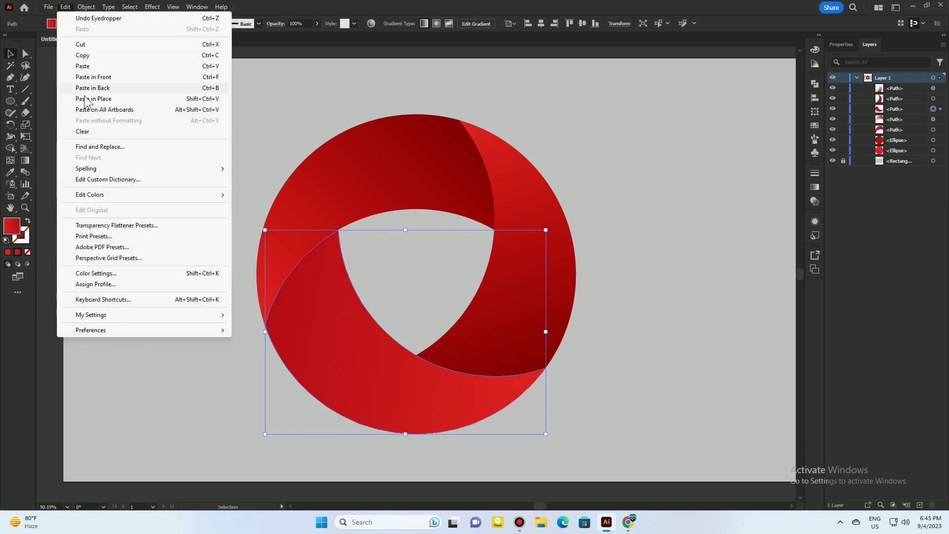
{"action": "left_click", "coordinate": [125, 76]}
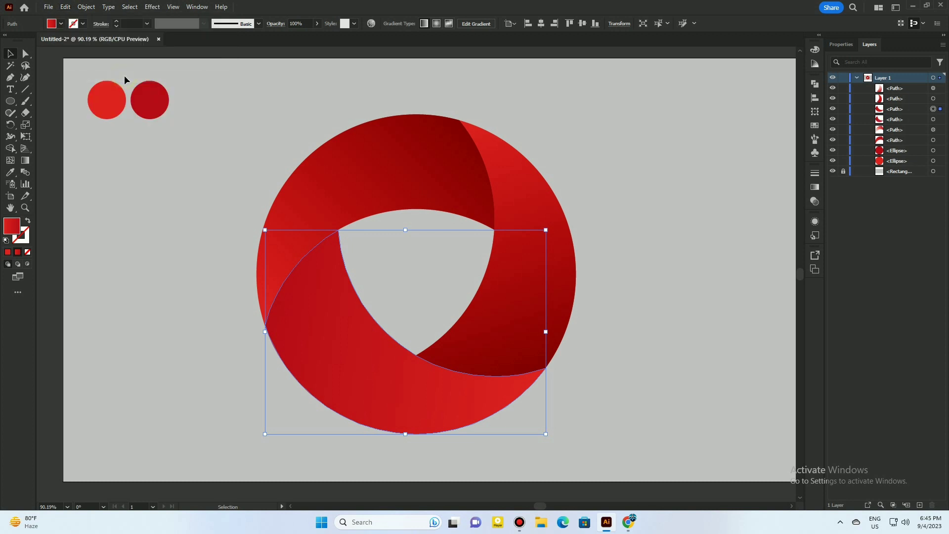
Apply the right overlay's fading Multiply gradient to the duplicated lower segment with the Eyedropper, and deselect everything.
{"action": "left_click", "coordinate": [12, 171]}
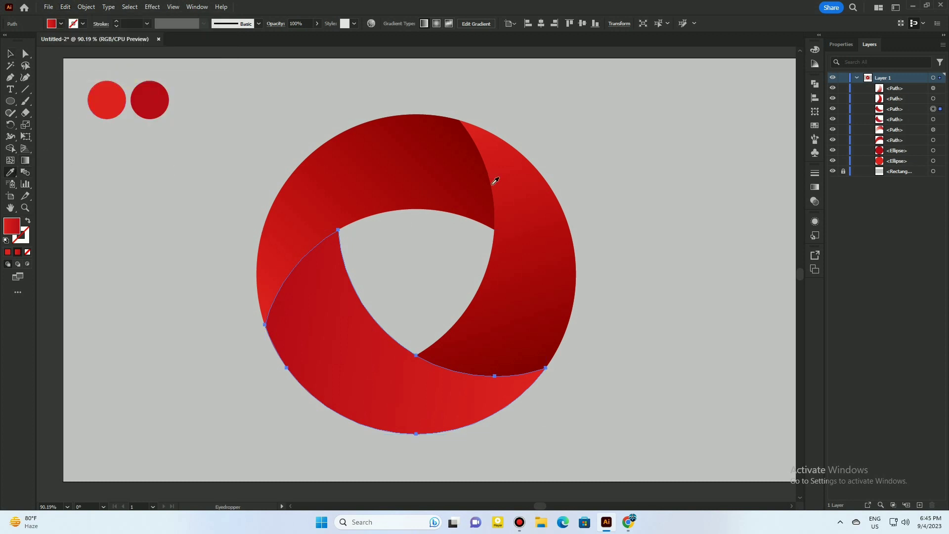
{"action": "left_click", "coordinate": [538, 213]}
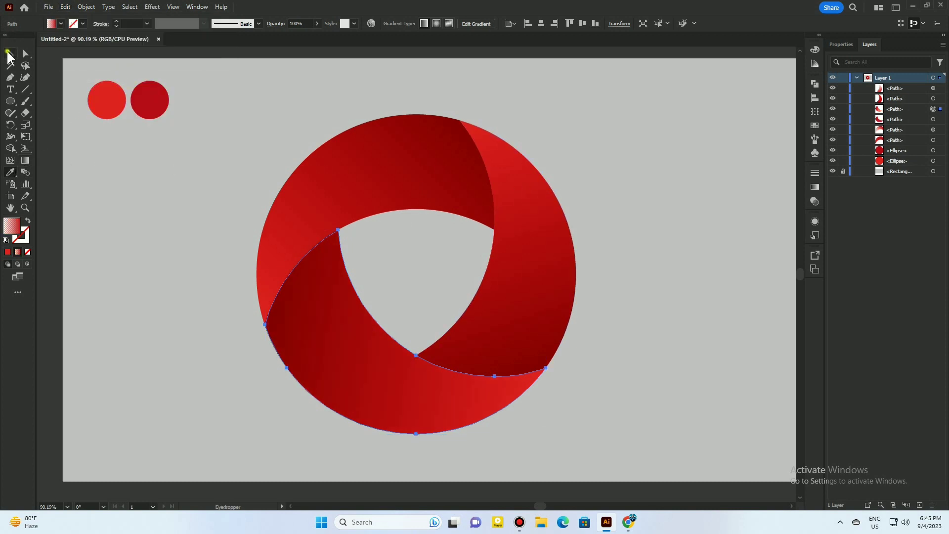
{"action": "left_click", "coordinate": [10, 53]}
{"action": "left_click", "coordinate": [261, 123]}
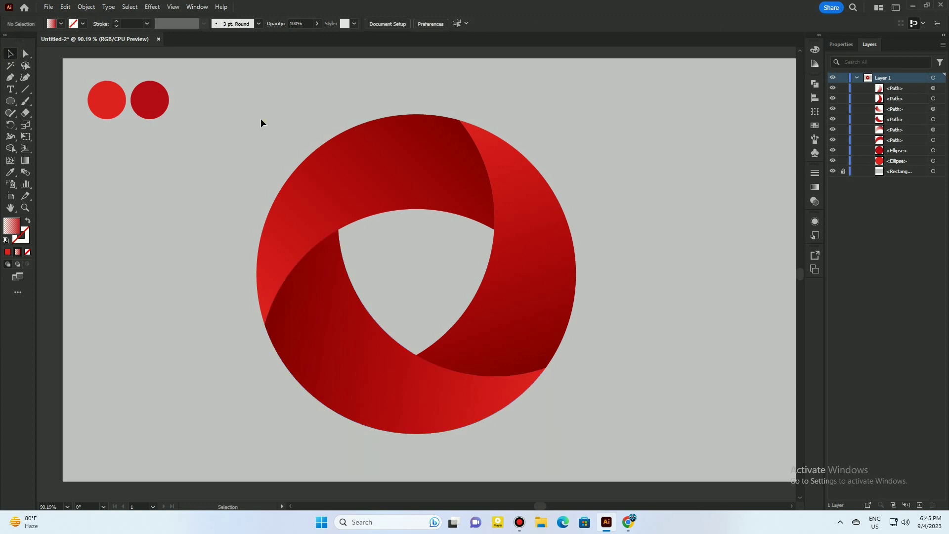